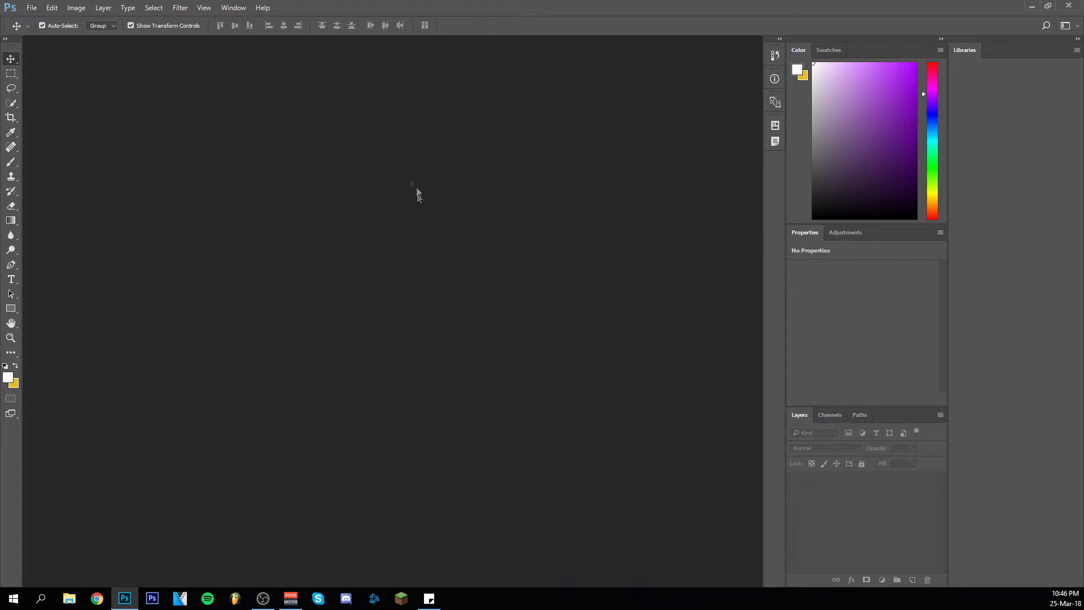
# Step: Create a new 1920 × 1080 pixel document at 300 pixels/inch in RGB with transparent background contents
pyautogui.click(32, 7)
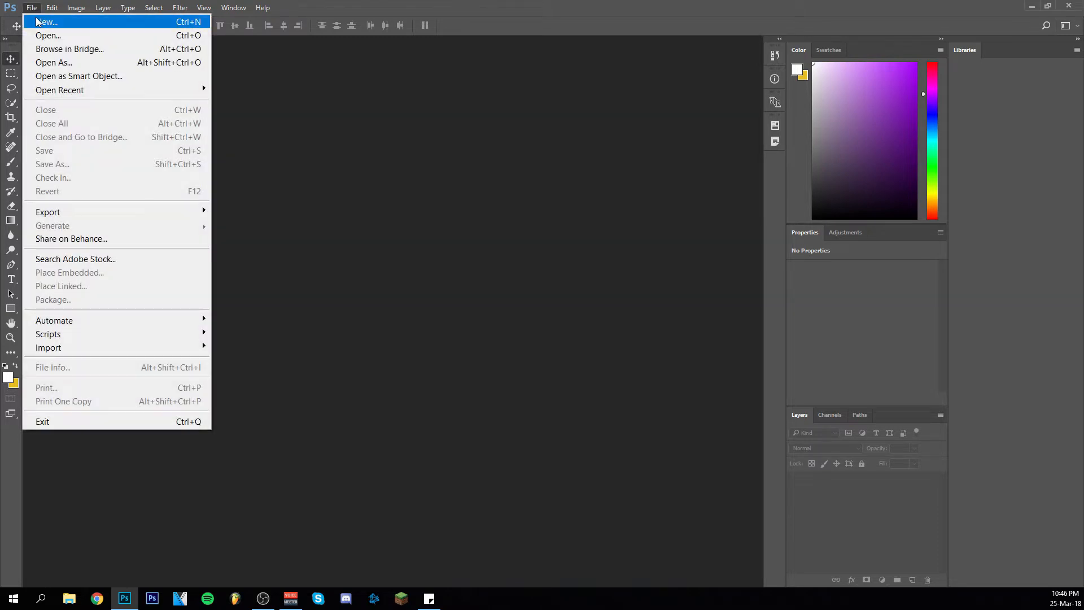
pyautogui.click(42, 19)
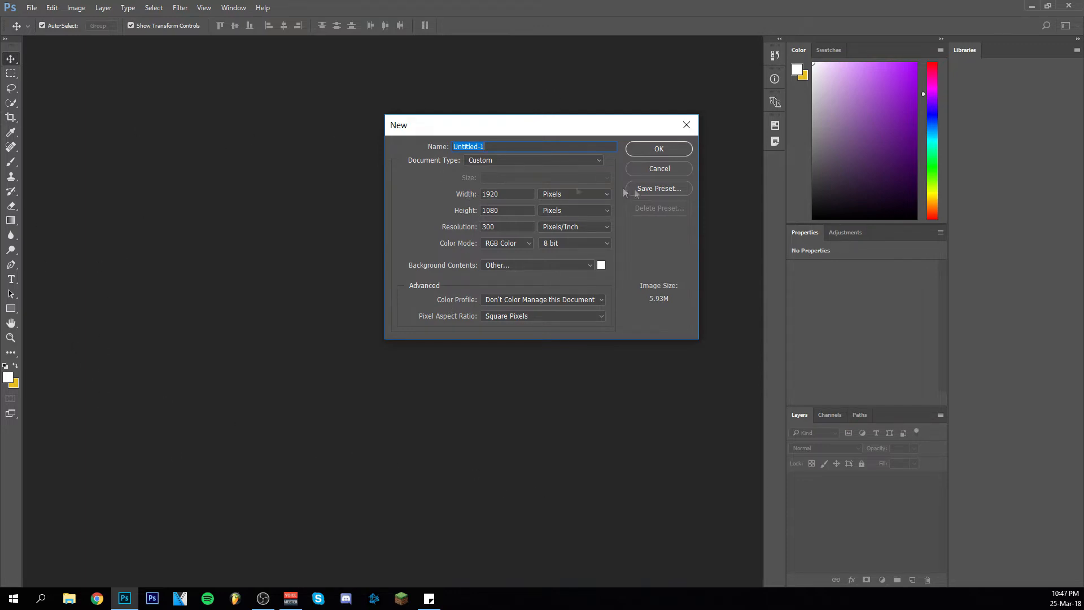
pyautogui.click(601, 267)
pyautogui.moveTo(582, 142); pyautogui.dragTo(455, 100)
pyautogui.press('Escape')
pyautogui.click(587, 267)
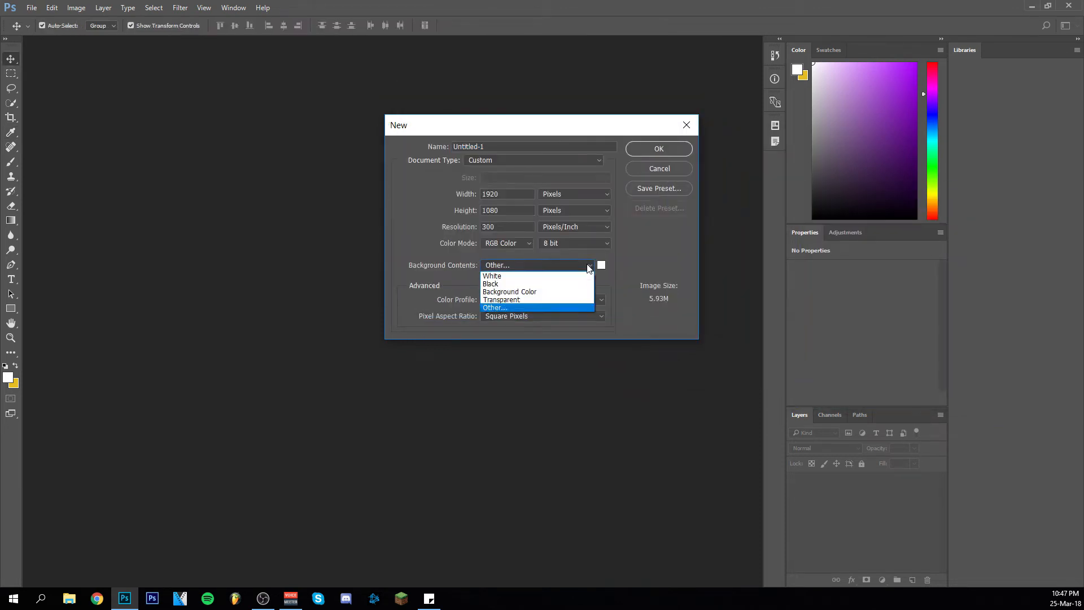
pyautogui.click(502, 300)
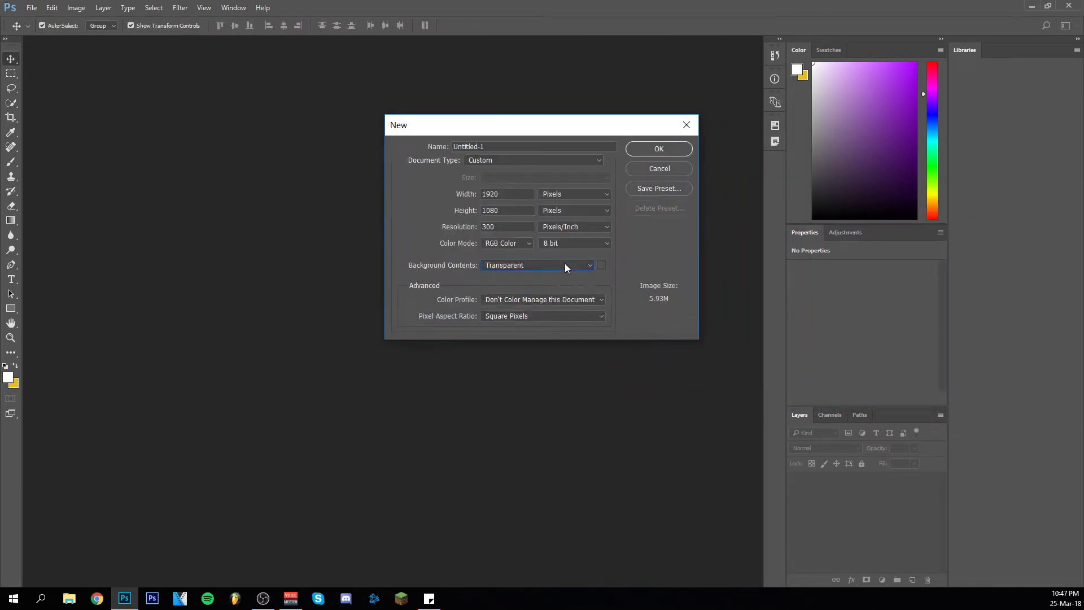
pyautogui.click(675, 151)
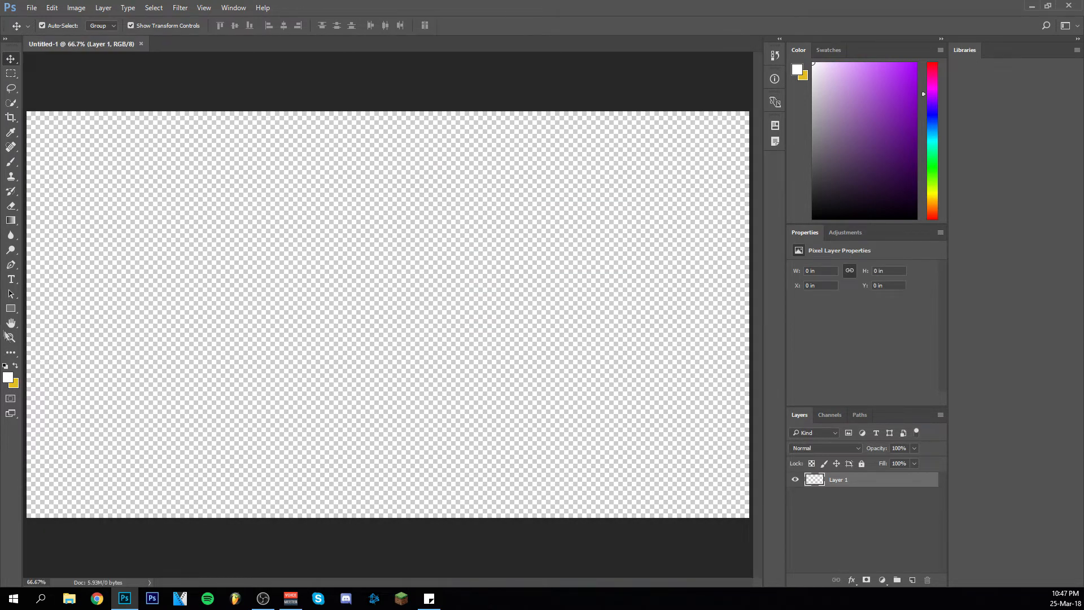
# Step: Draw a pure blue rectangle shape about 496 × 300 px in the upper-left part of the canvas
pyautogui.click(10, 337)
pyautogui.rightClick(230, 280)
pyautogui.click(260, 361)
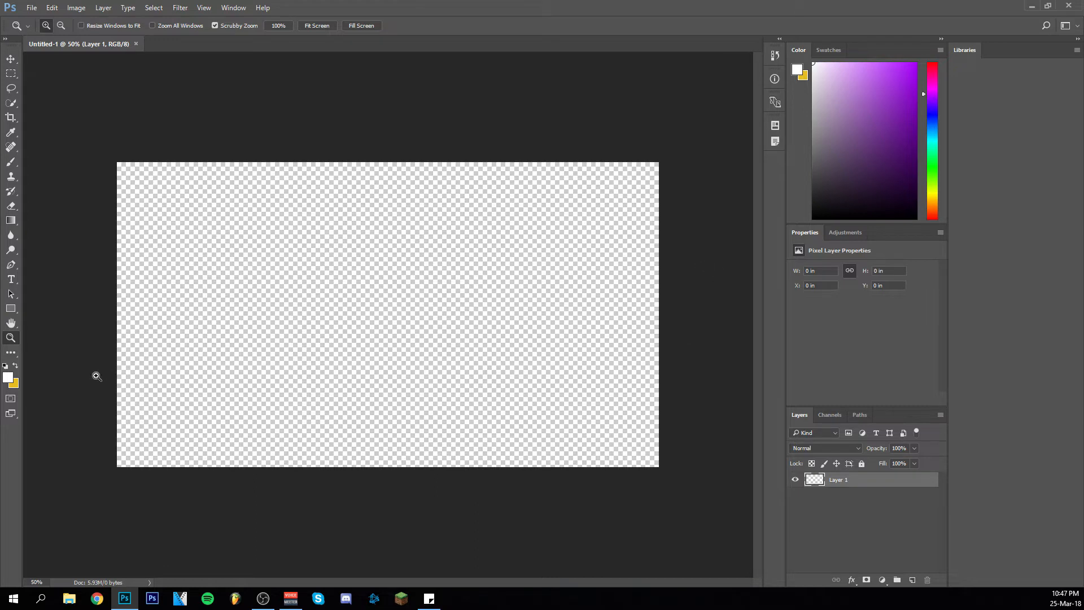
pyautogui.click(11, 308)
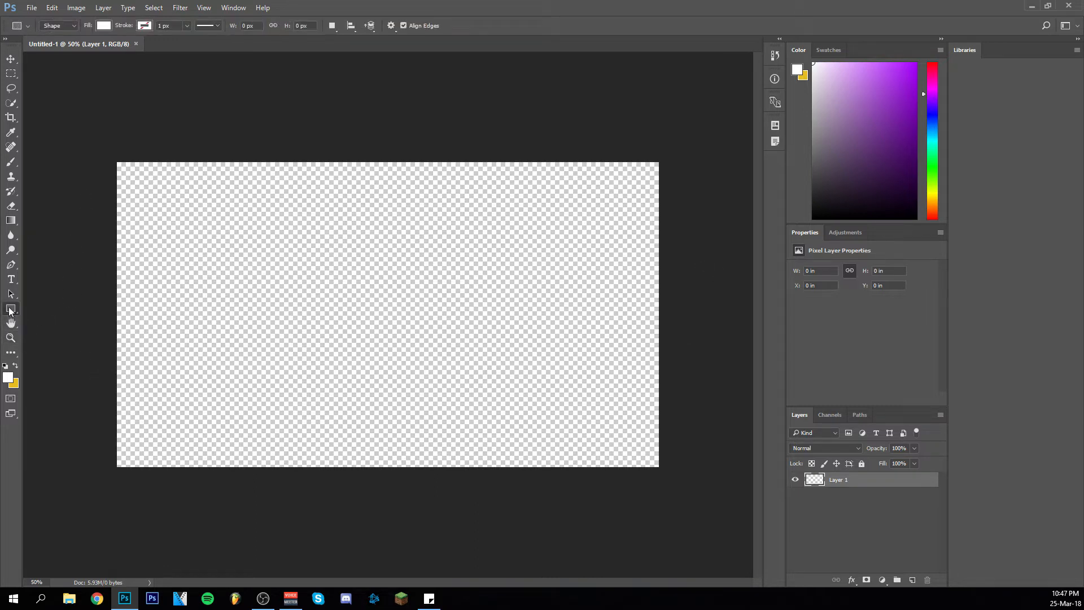
pyautogui.click(104, 26)
pyautogui.click(54, 160)
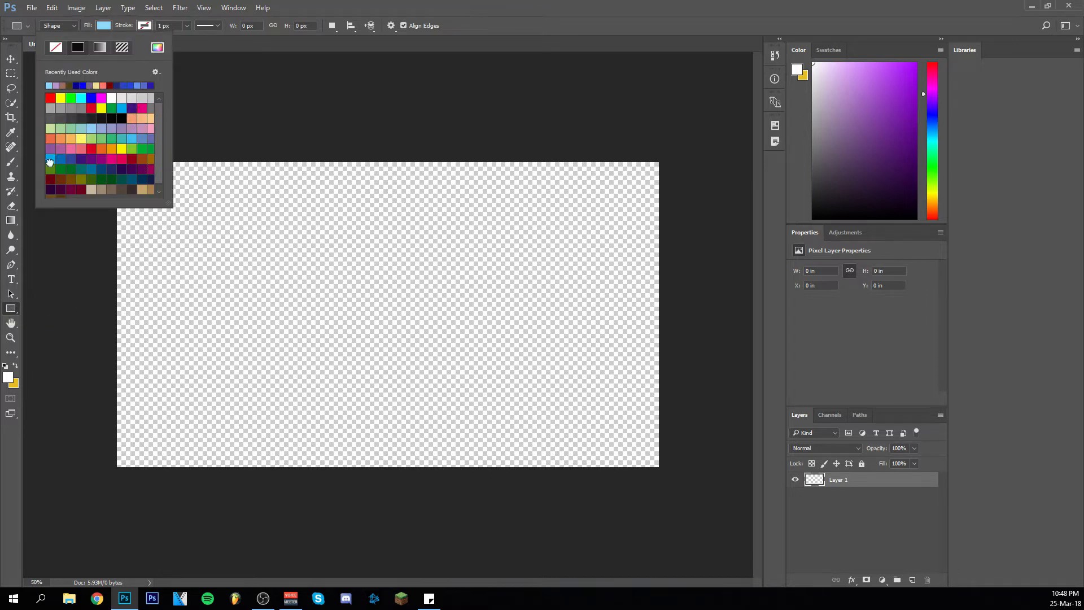
pyautogui.click(89, 98)
pyautogui.moveTo(137, 211); pyautogui.dragTo(278, 296)
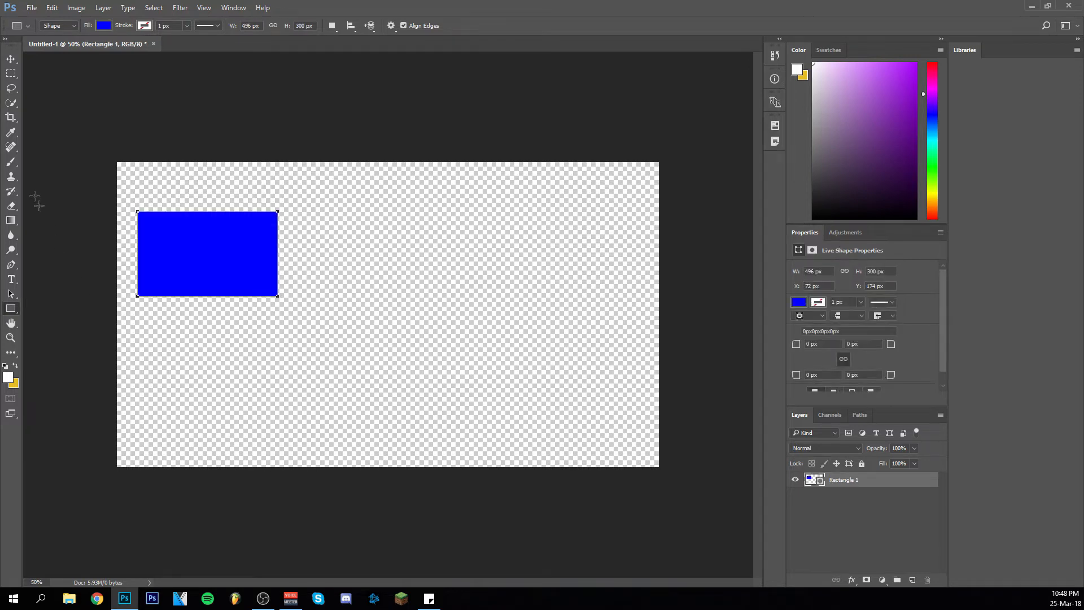
# Step: Move the blue rectangle slightly up and left to X 56 px, Y 140 px, and duplicate its layer
pyautogui.click(11, 58)
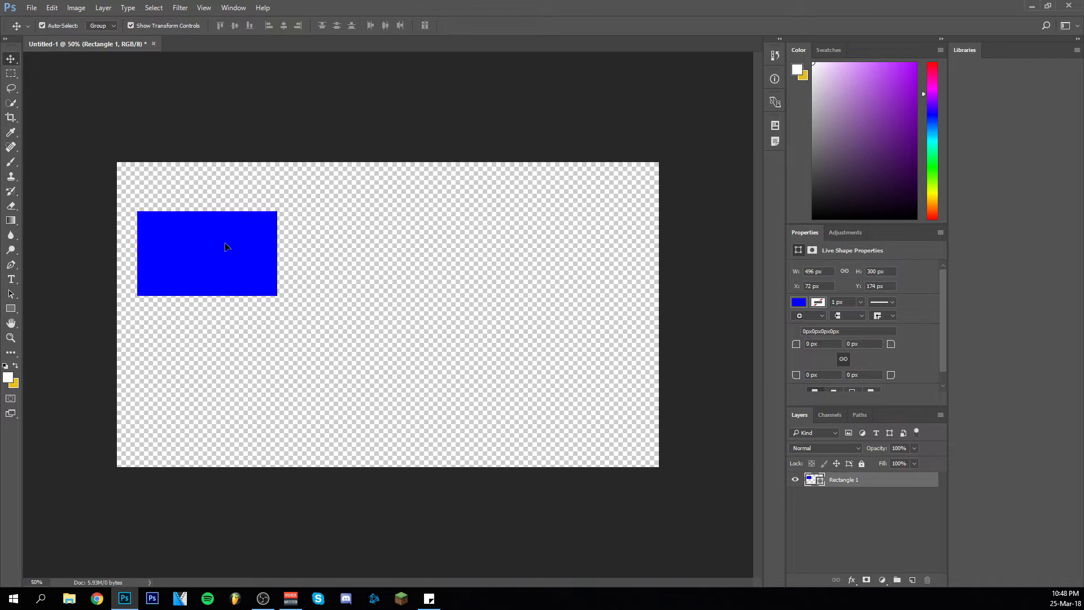
pyautogui.moveTo(225, 245); pyautogui.dragTo(221, 234)
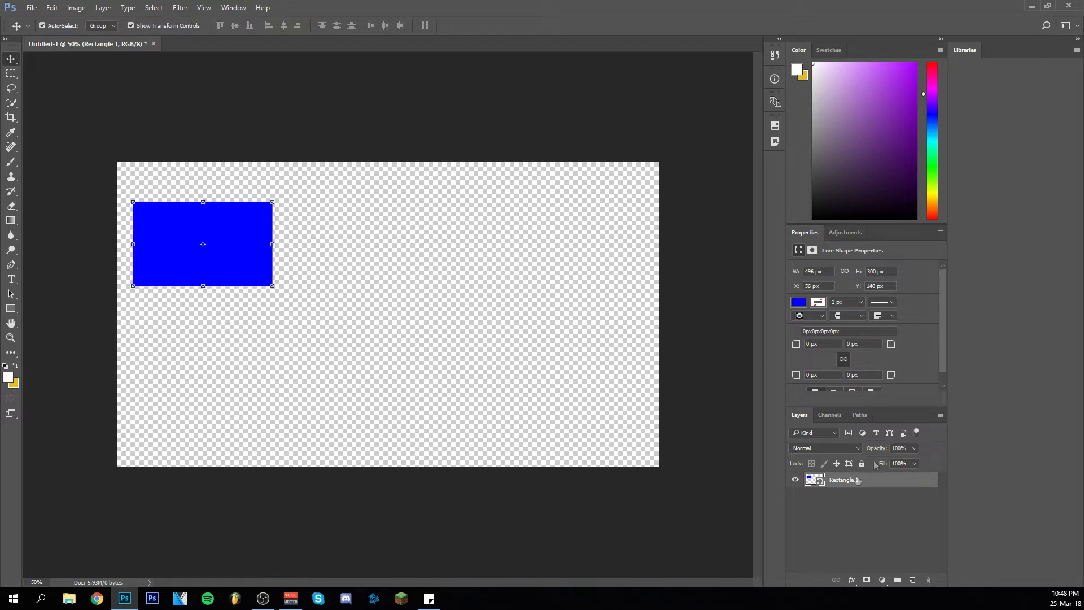
pyautogui.rightClick(875, 489)
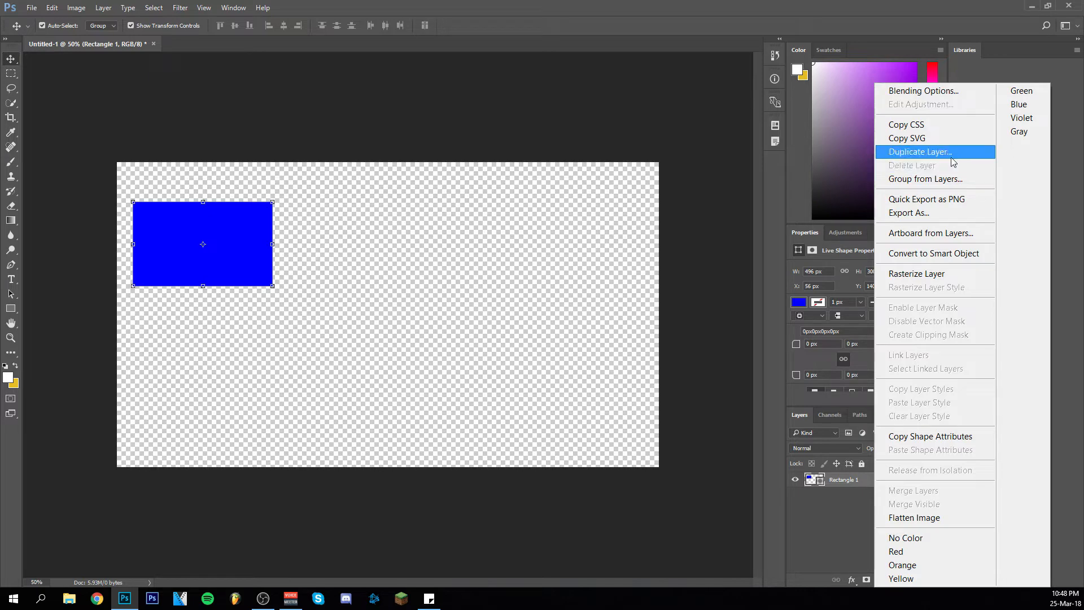
pyautogui.click(953, 152)
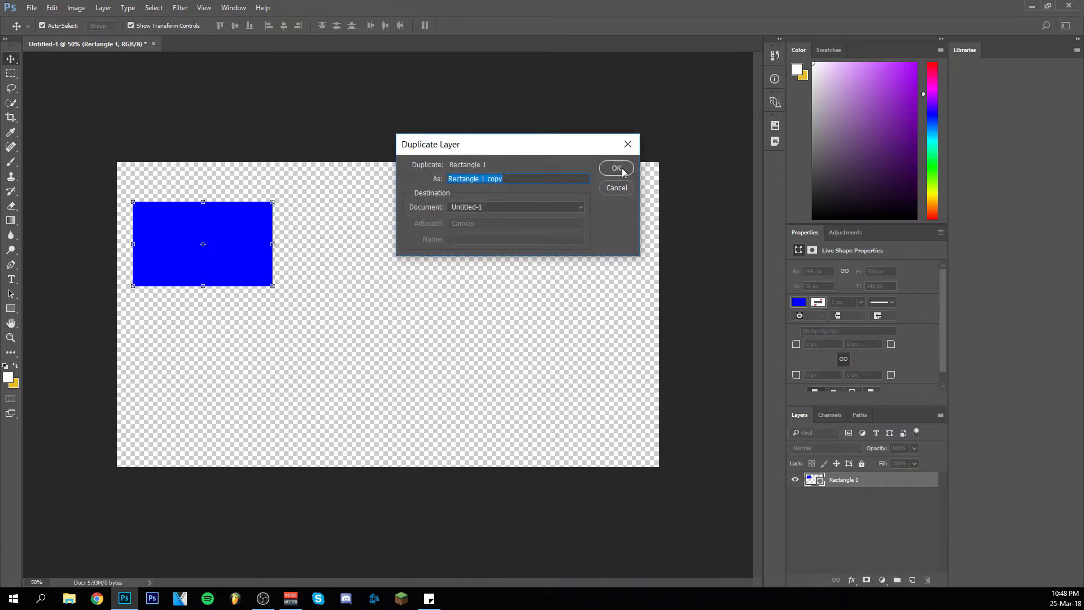
pyautogui.click(620, 173)
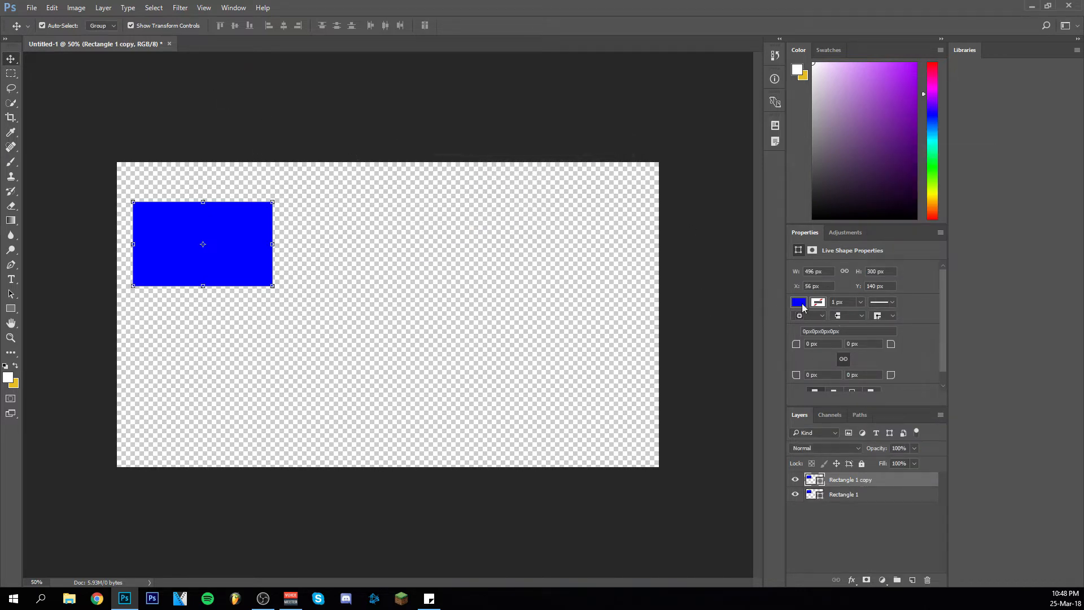
# Step: Change the duplicated rectangle's fill to the lighter blue 6060f1
pyautogui.click(11, 309)
pyautogui.click(104, 26)
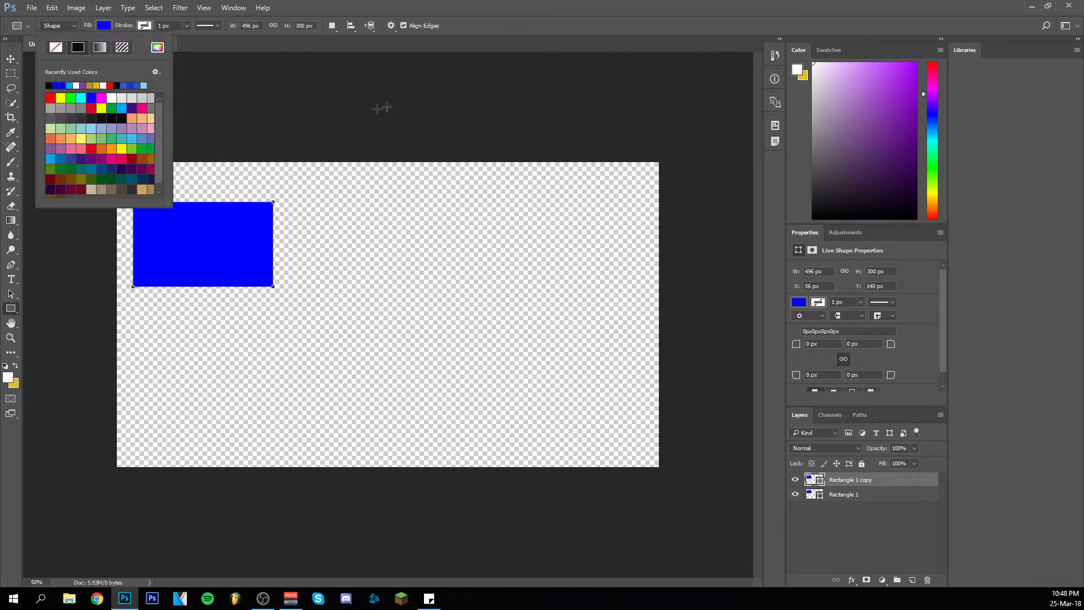
pyautogui.click(157, 47)
pyautogui.moveTo(532, 136); pyautogui.dragTo(475, 137)
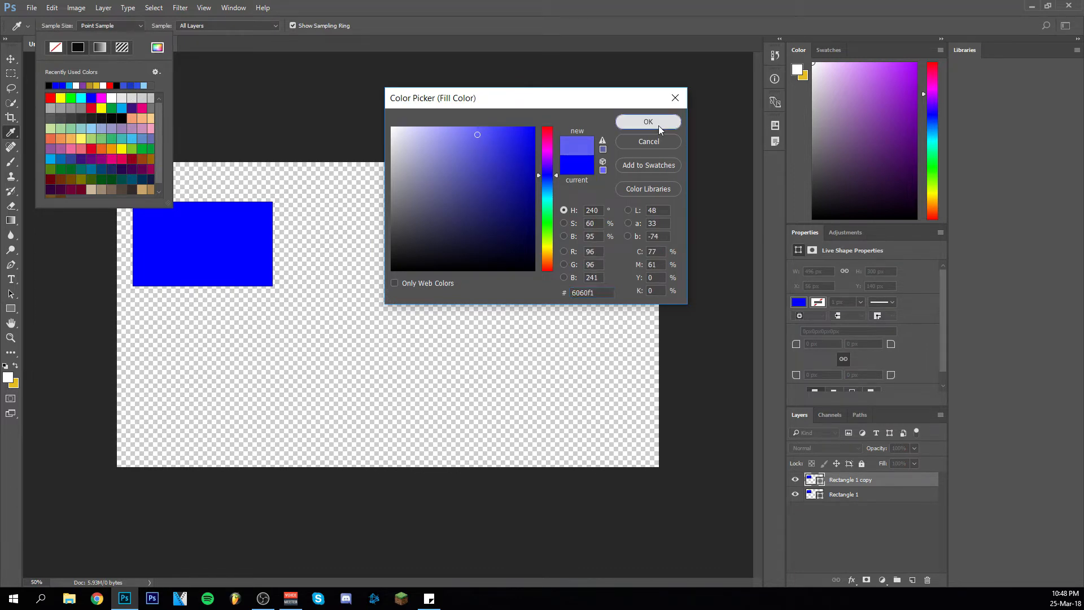
pyautogui.click(648, 121)
# Step: Rotate the lighter blue rectangle by about -4.5° around its centre and deselect it
pyautogui.press('v')
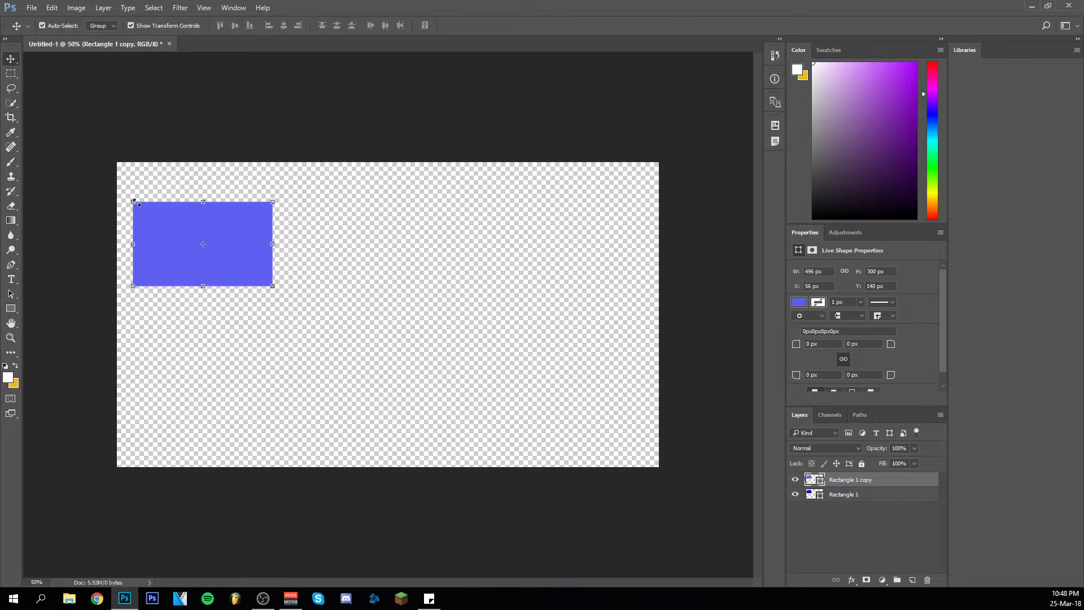
pyautogui.moveTo(284, 199); pyautogui.dragTo(288, 191)
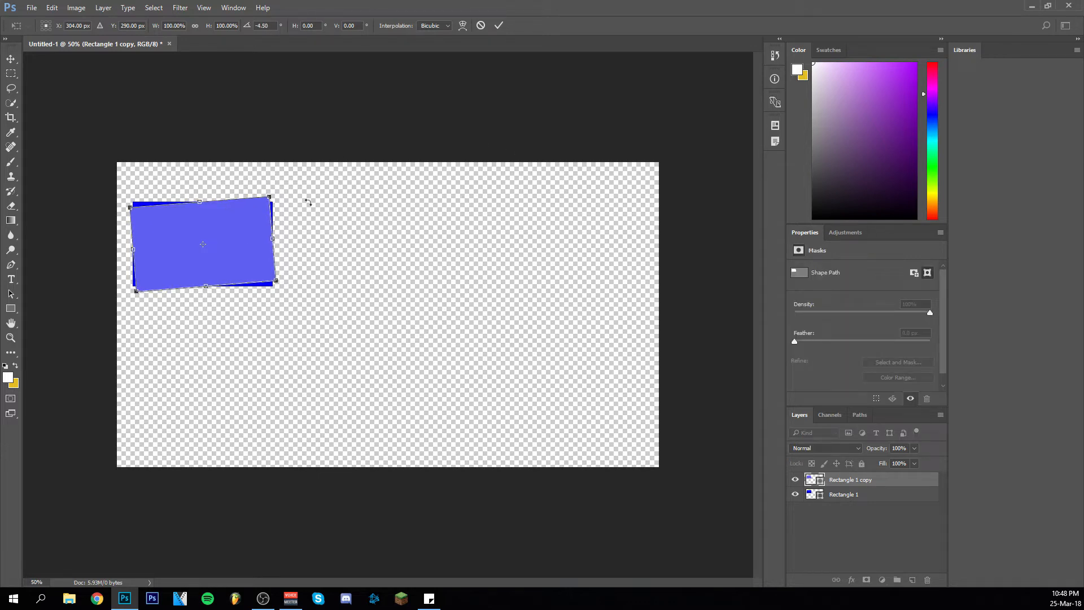
pyautogui.moveTo(295, 191); pyautogui.dragTo(296, 192)
pyautogui.click(499, 26)
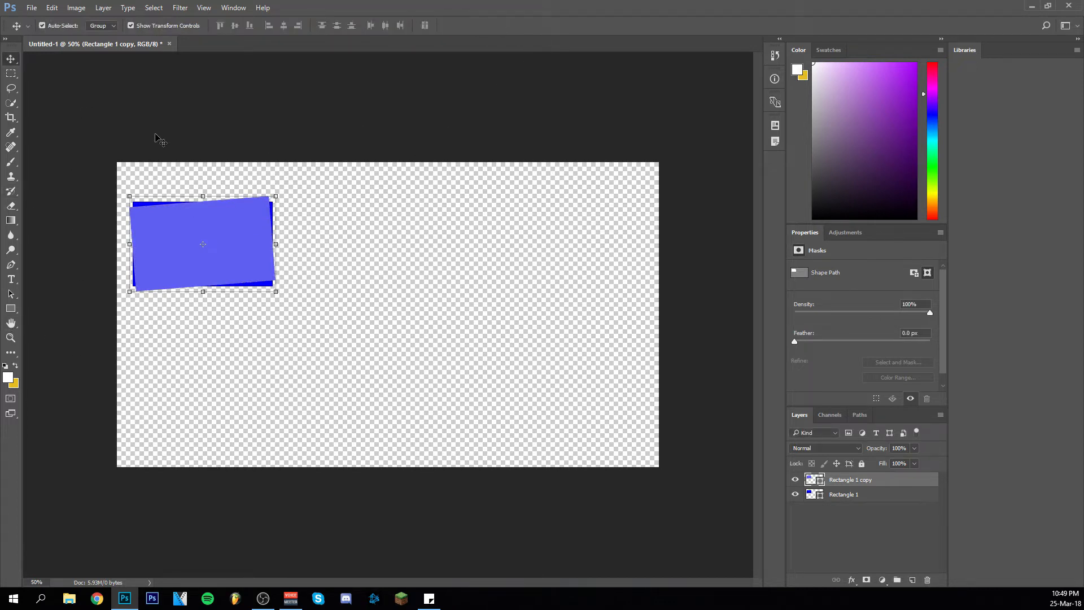
pyautogui.click(452, 101)
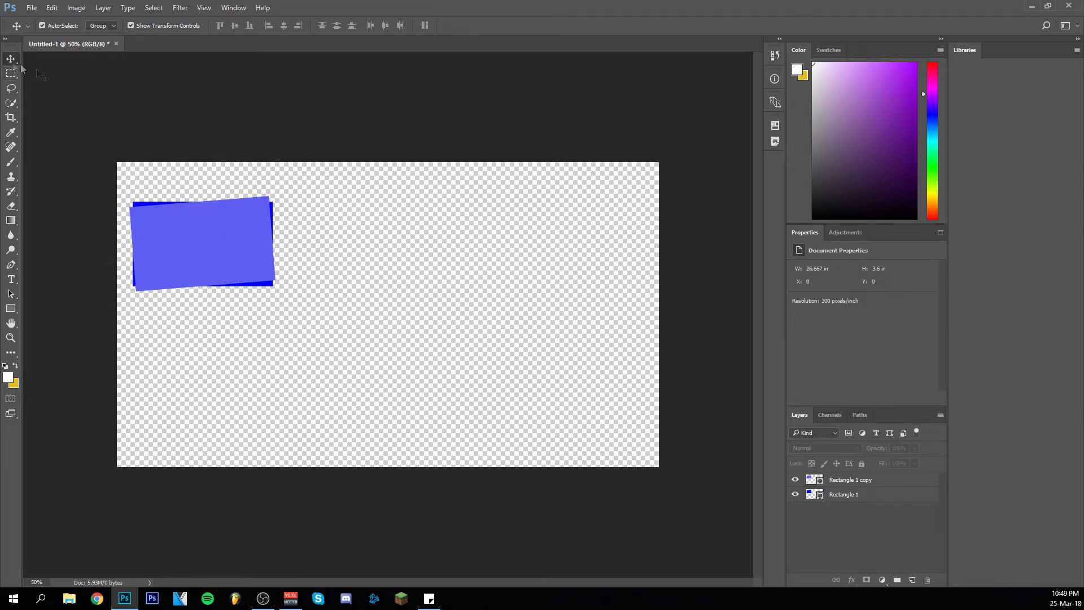
# Step: Try the rotated light blue rectangle beneath the original one, and restore it to the top of the layer stack
pyautogui.click(854, 500)
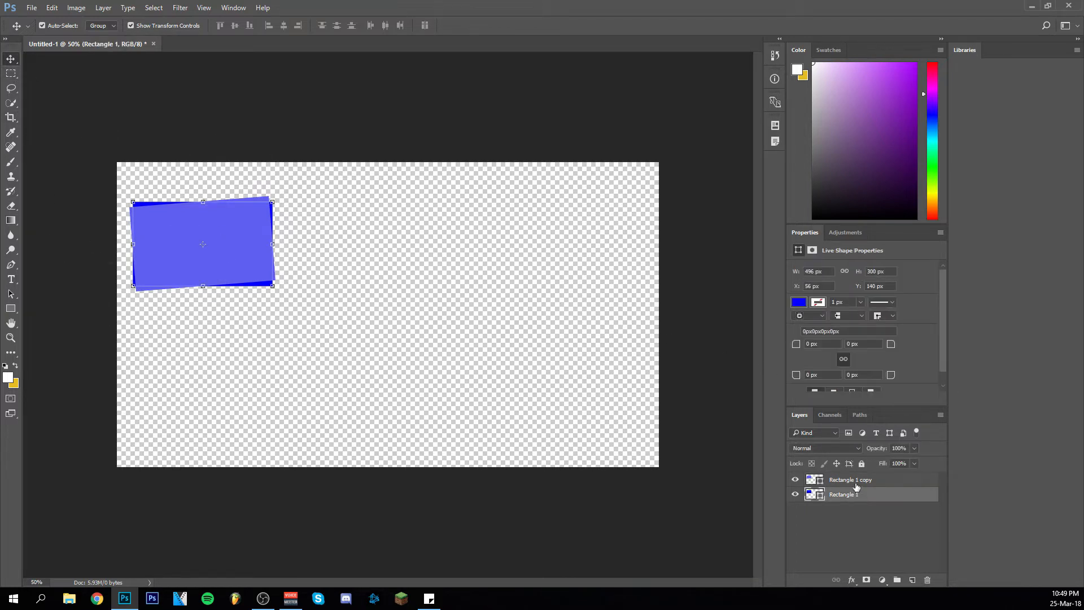
pyautogui.click(856, 481)
pyautogui.moveTo(856, 480); pyautogui.dragTo(856, 504)
pyautogui.click(712, 289)
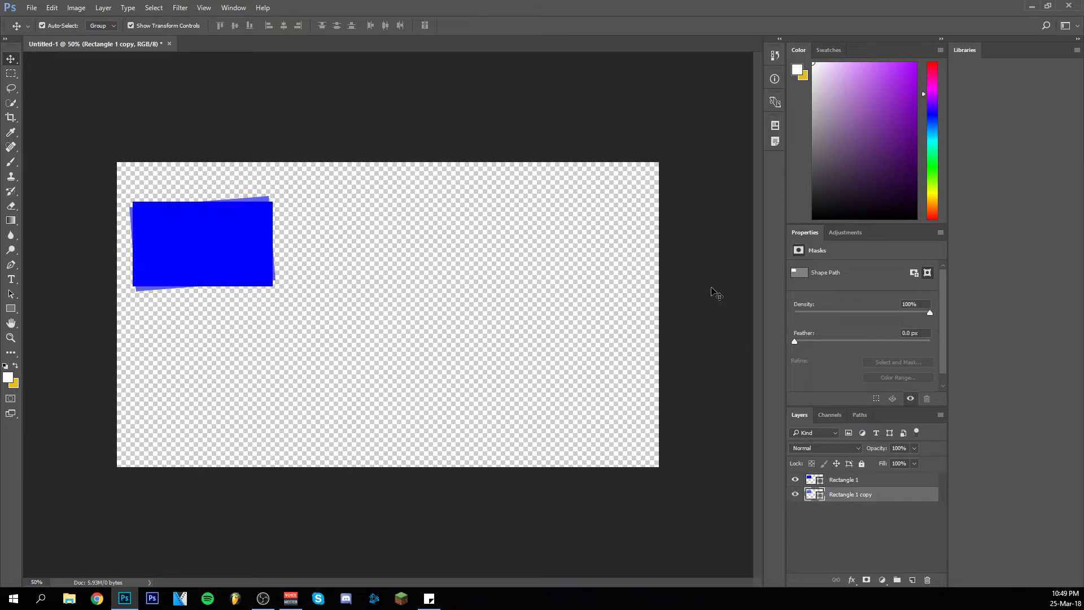
pyautogui.moveTo(886, 499); pyautogui.dragTo(881, 477)
pyautogui.click(673, 399)
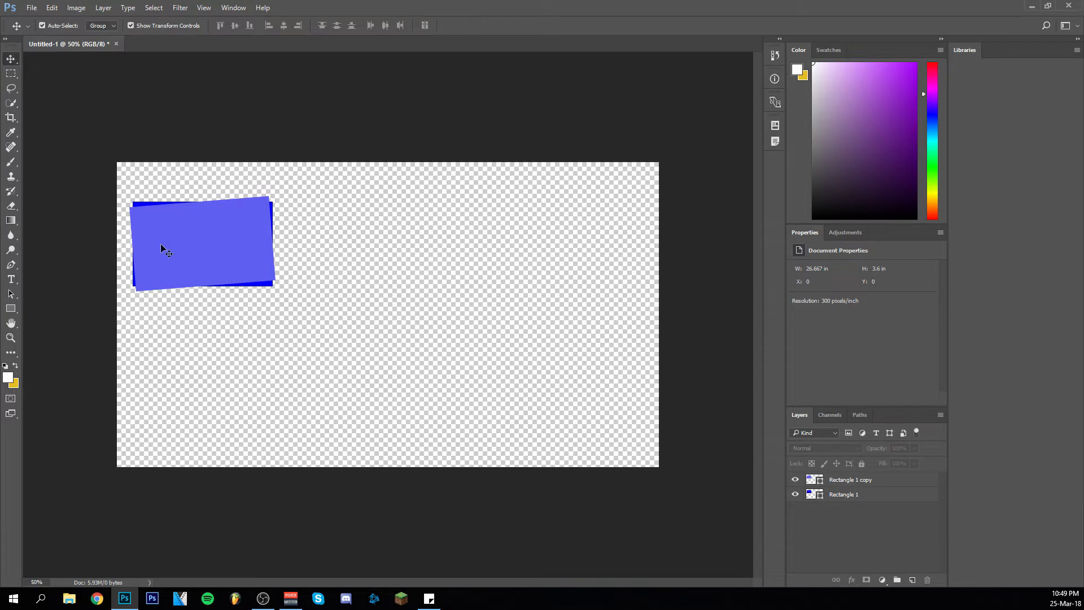
# Step: Duplicate the original dark blue rectangle's layer
pyautogui.click(11, 309)
pyautogui.press('v')
pyautogui.rightClick(873, 492)
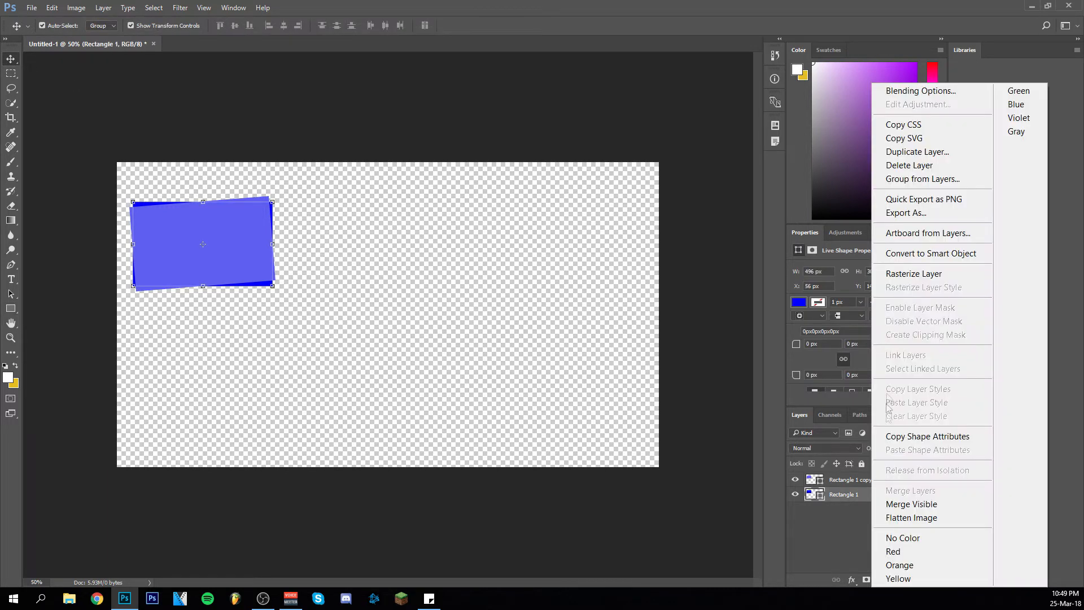
pyautogui.click(917, 152)
pyautogui.click(617, 168)
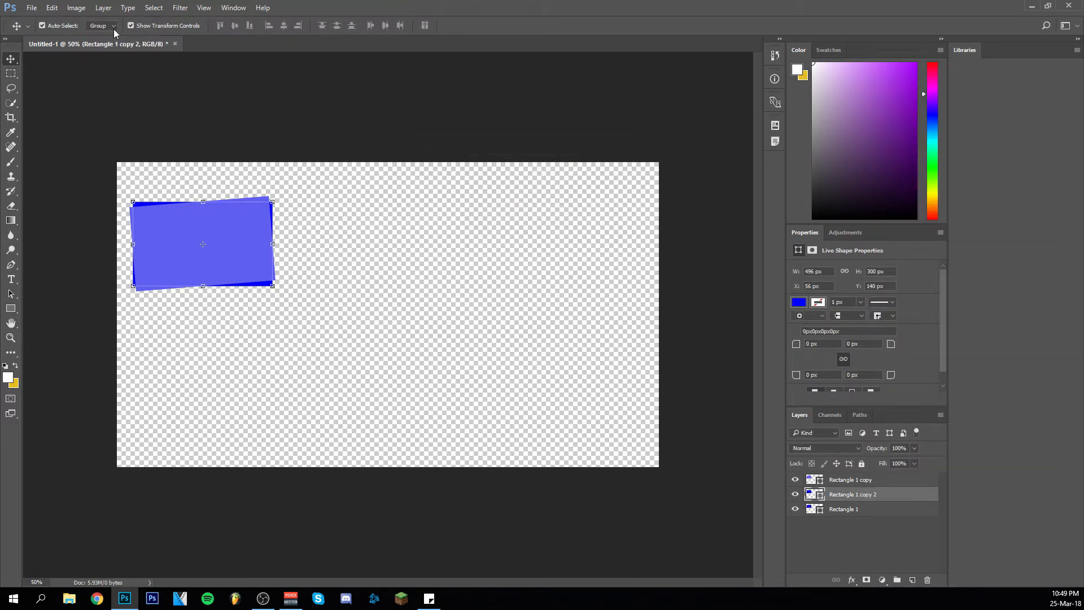
# Step: Scale the new dark blue duplicate proportionally to 80% around its centre
pyautogui.hotkey('ctrl', 't')
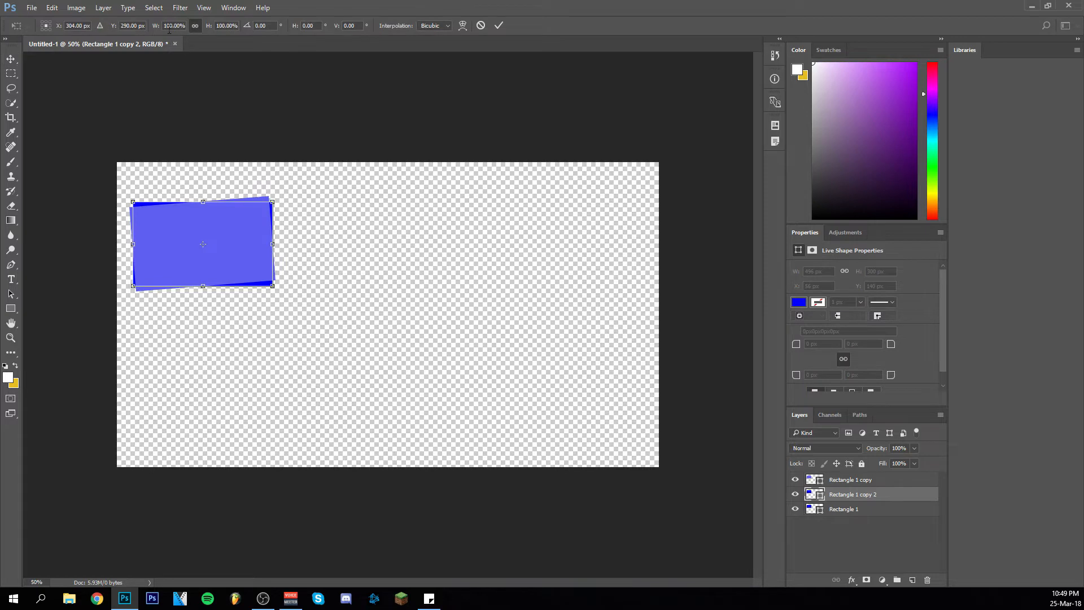
pyautogui.scroll(-17, 169, 30)
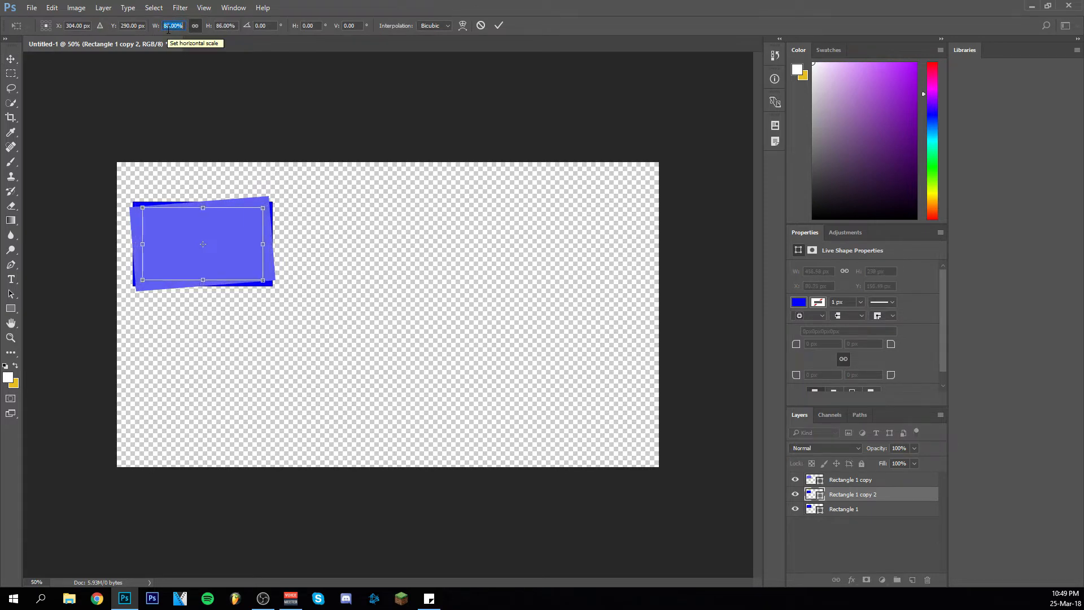
pyautogui.scroll(-2, 167, 29)
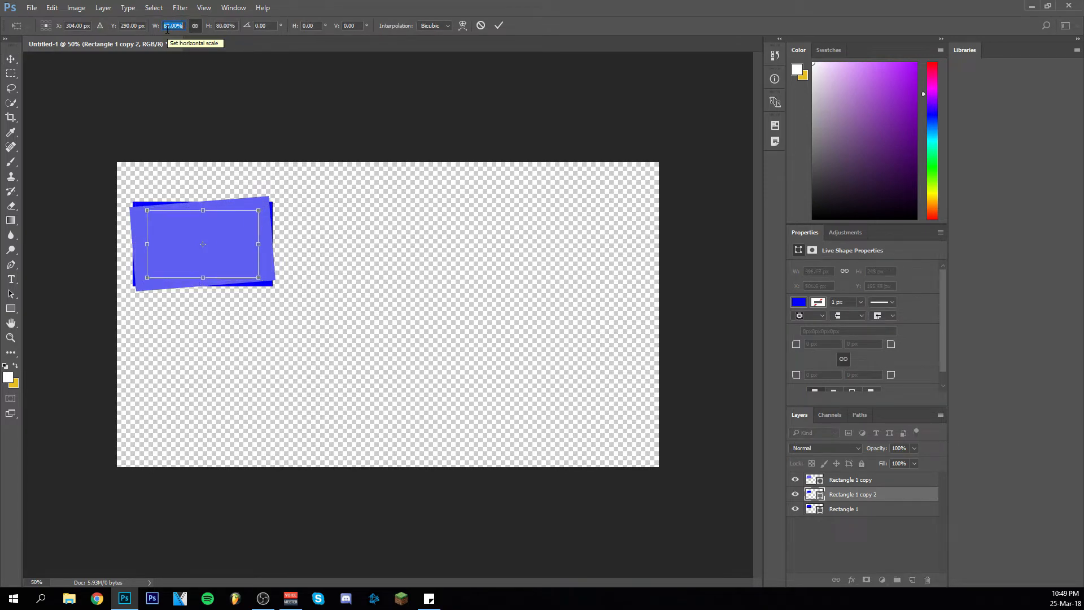
pyautogui.click(499, 25)
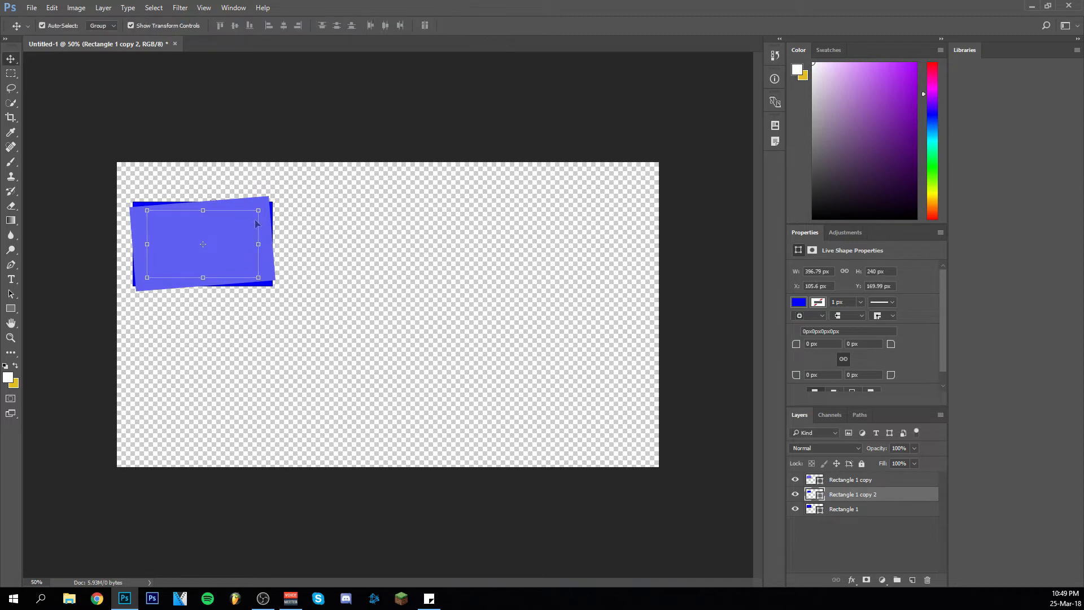
# Step: Enlarge the scaled duplicate slightly around its centre to about 417 × 252 px, keeping its proportions
pyautogui.hotkey('ctrl', 't')
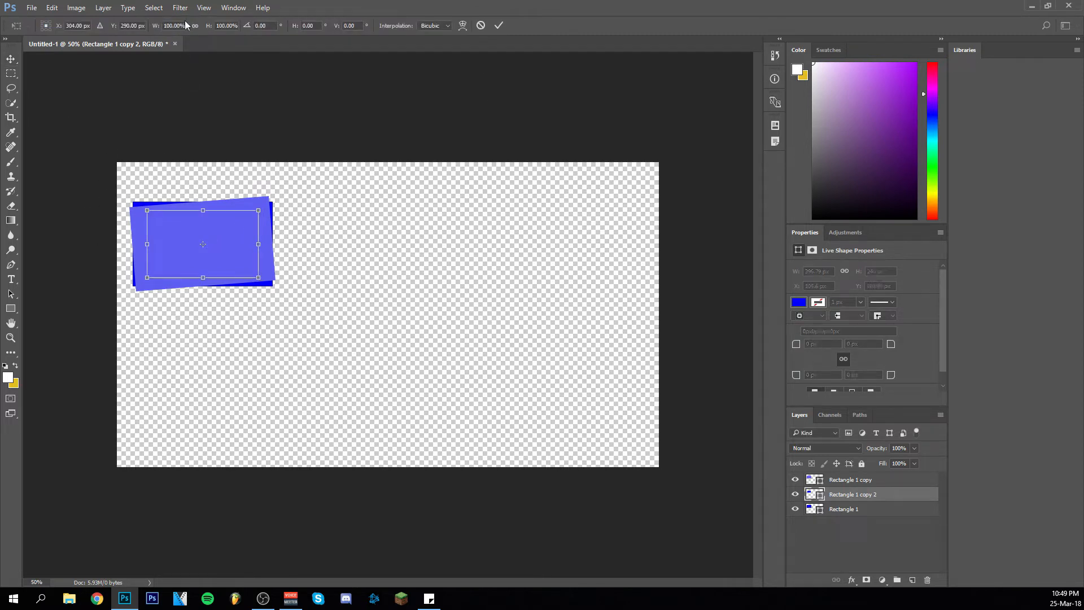
pyautogui.press('Up')
pyautogui.press('Up')
pyautogui.press('Up')
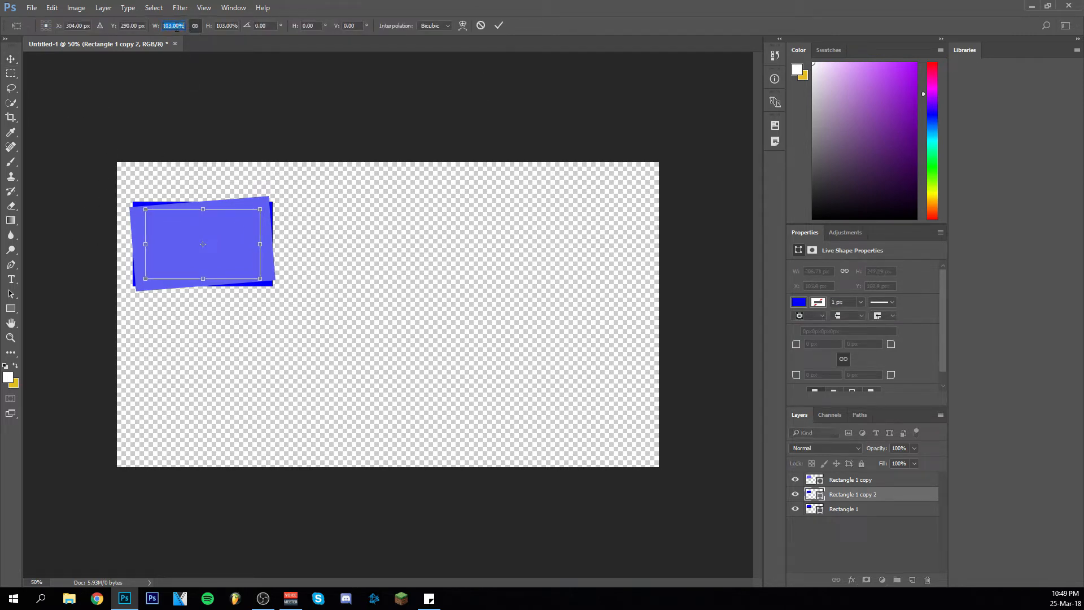
pyautogui.press('Up')
pyautogui.click(500, 25)
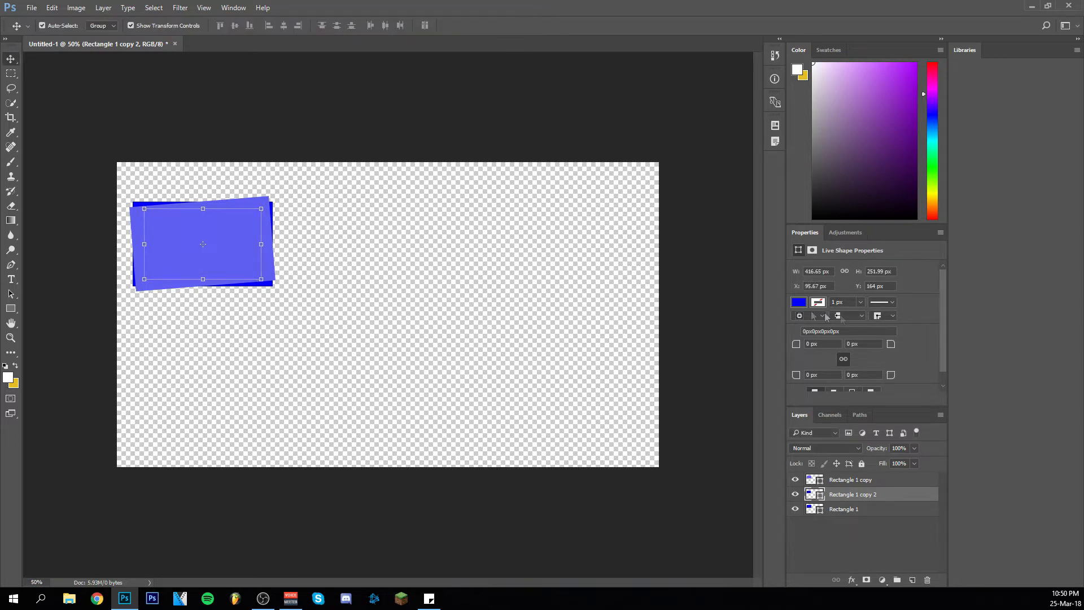
# Step: Set the smaller duplicate rectangle's fill to cyan
pyautogui.click(799, 304)
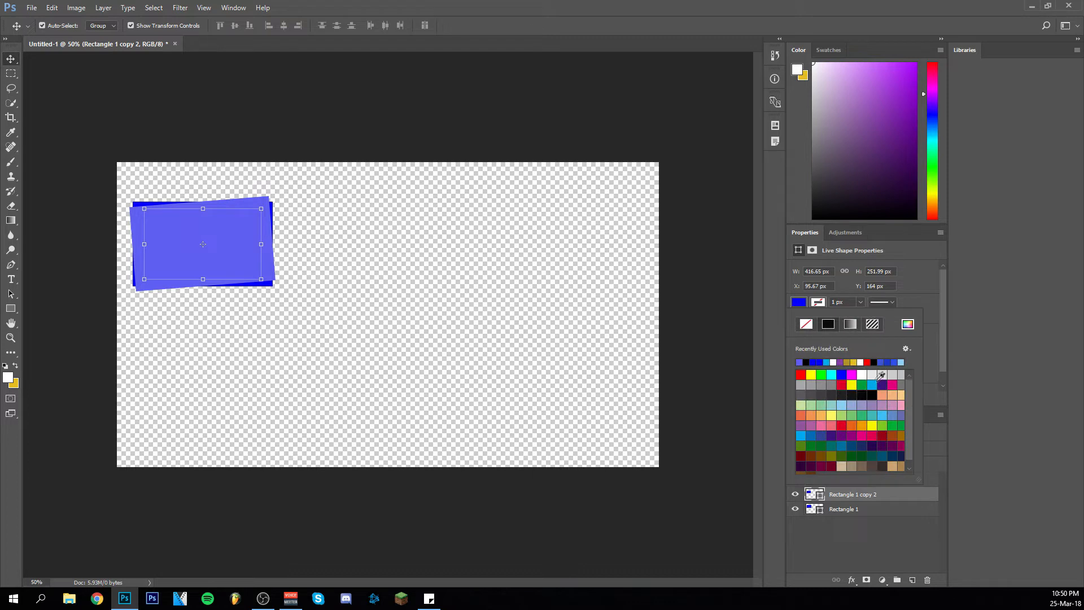
pyautogui.click(834, 376)
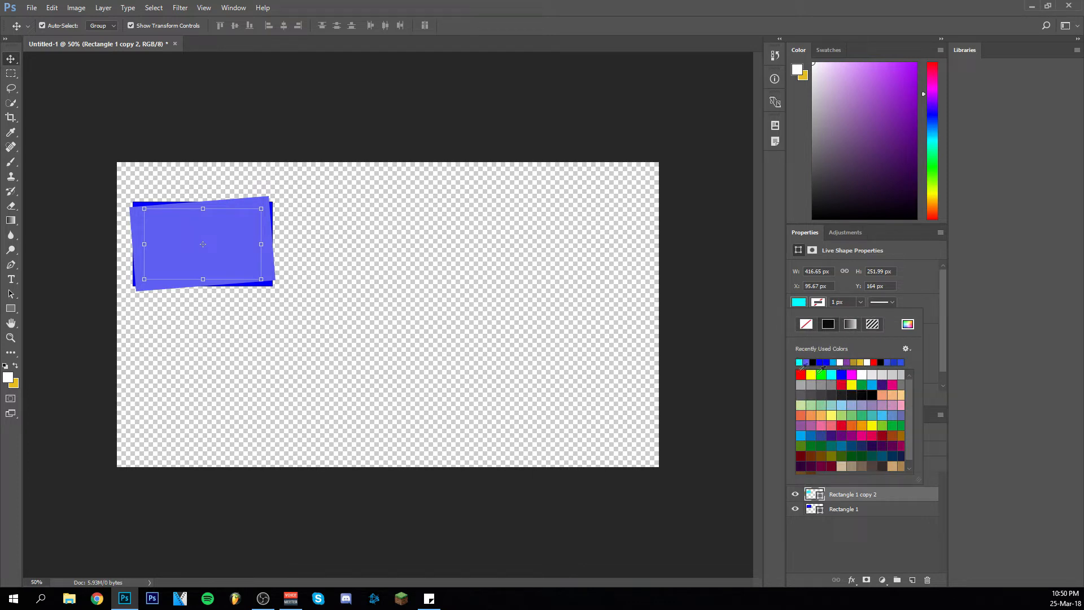
pyautogui.click(10, 88)
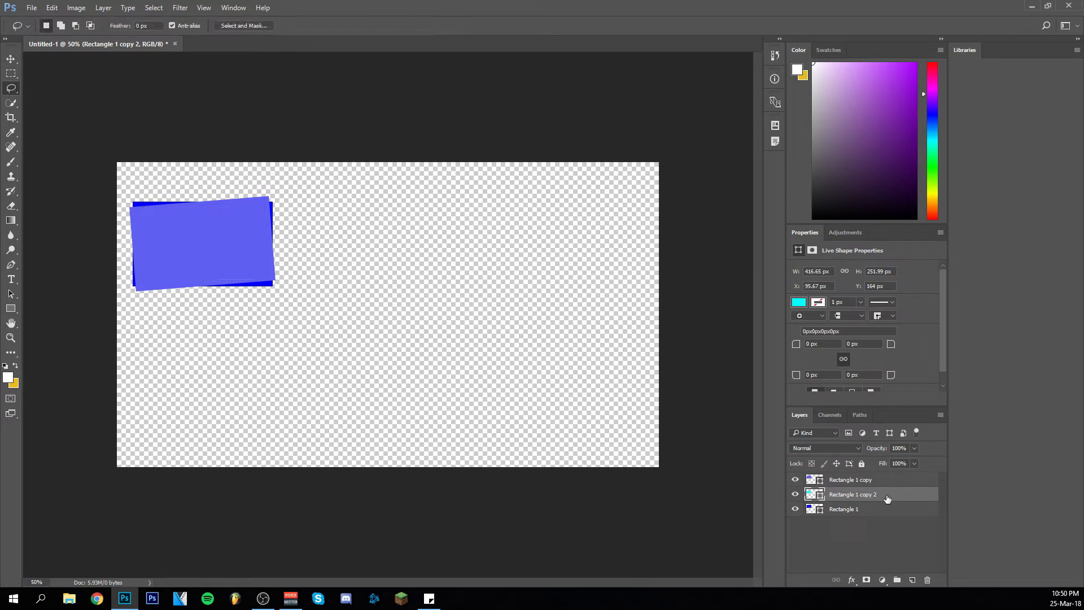
# Step: Move the cyan rectangle's layer to the top of the layer stack and deselect all layers
pyautogui.moveTo(888, 499); pyautogui.dragTo(888, 480)
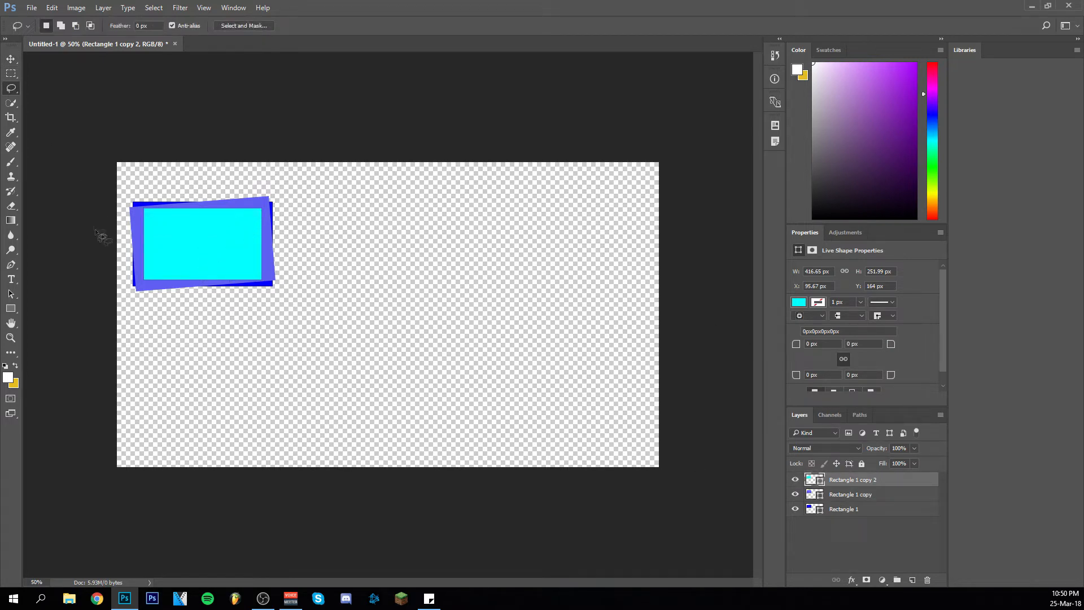
pyautogui.click(11, 59)
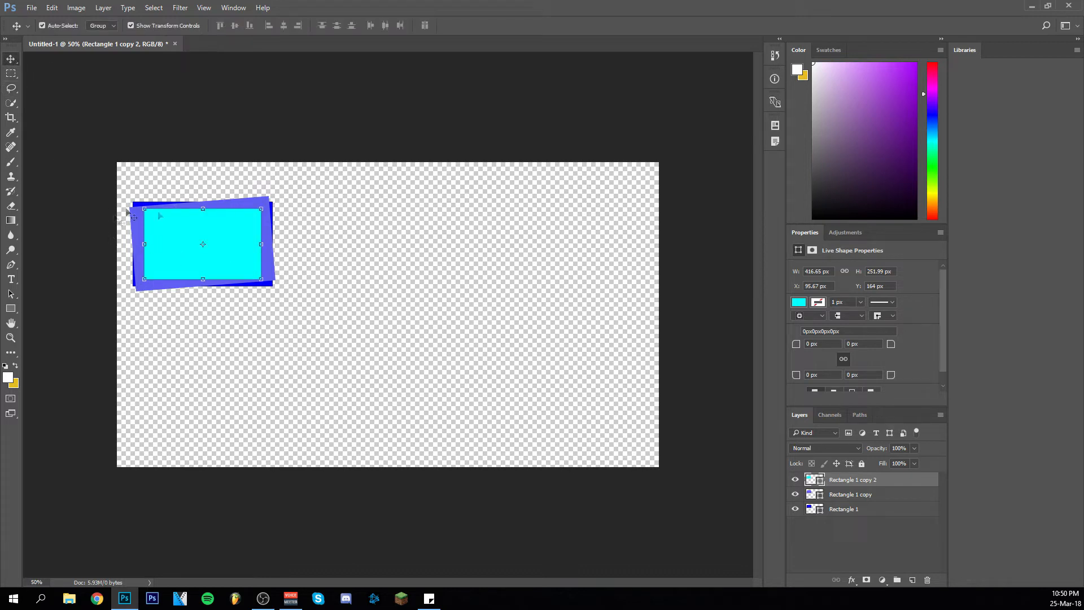
pyautogui.click(281, 105)
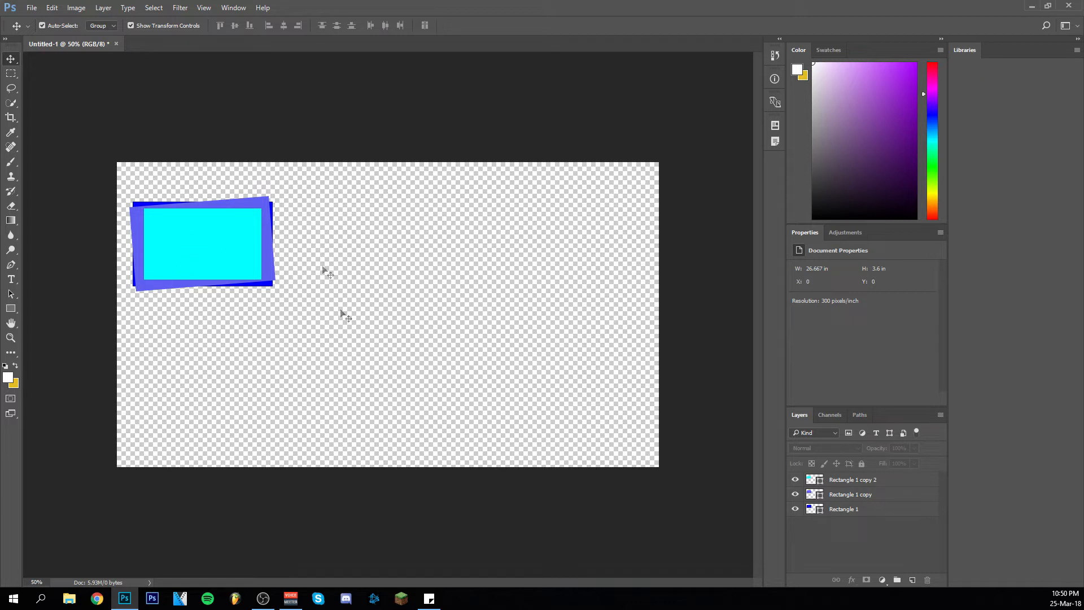
pyautogui.click(884, 510)
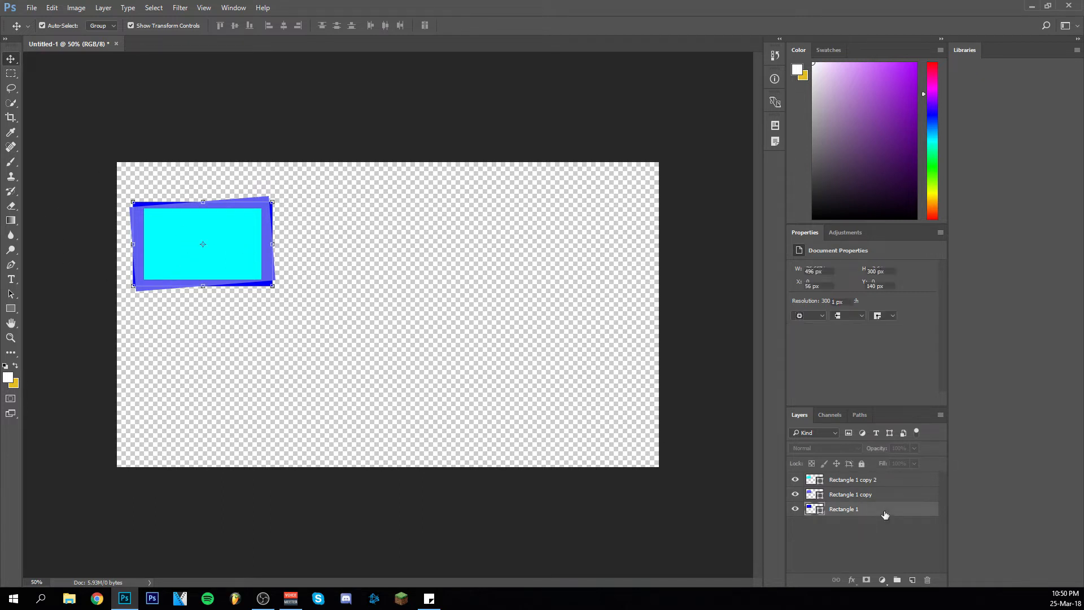
pyautogui.click(371, 104)
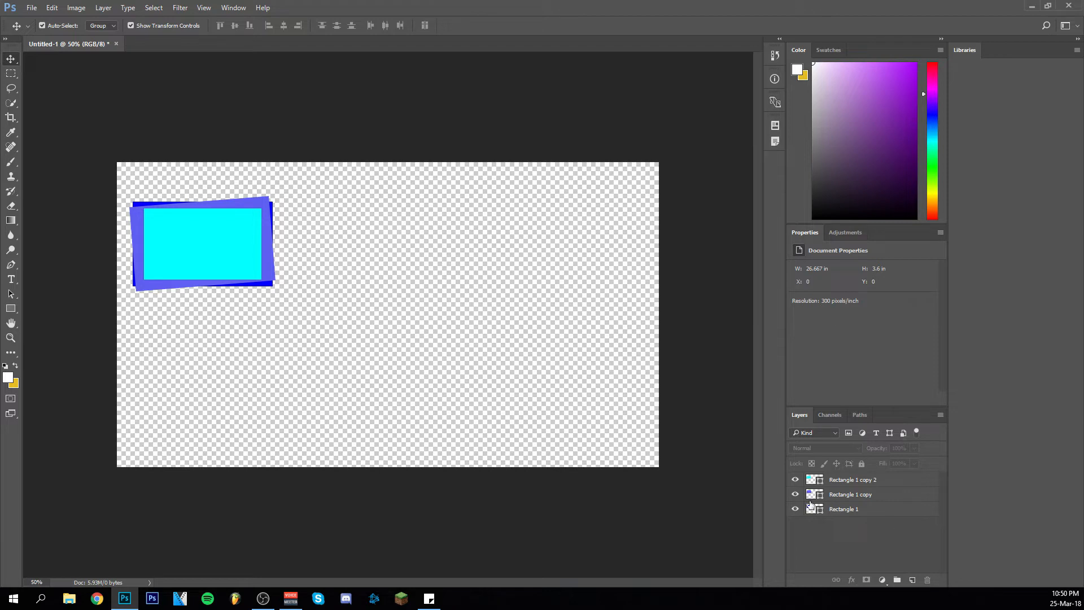
# Step: Group the three rectangle layers and rename the group Webcam Border
pyautogui.click(871, 510)
pyautogui.keyDown('shift'); pyautogui.click(871, 495); pyautogui.keyUp('shift')
pyautogui.keyDown('shift'); pyautogui.click(867, 482); pyautogui.keyUp('shift')
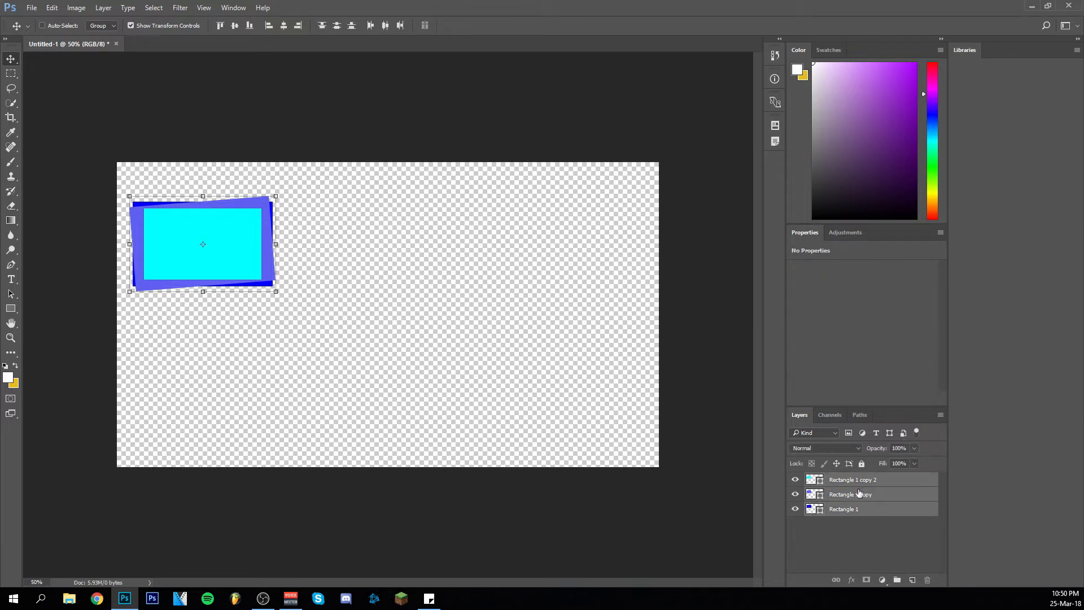
pyautogui.hotkey('ctrl', 'g')
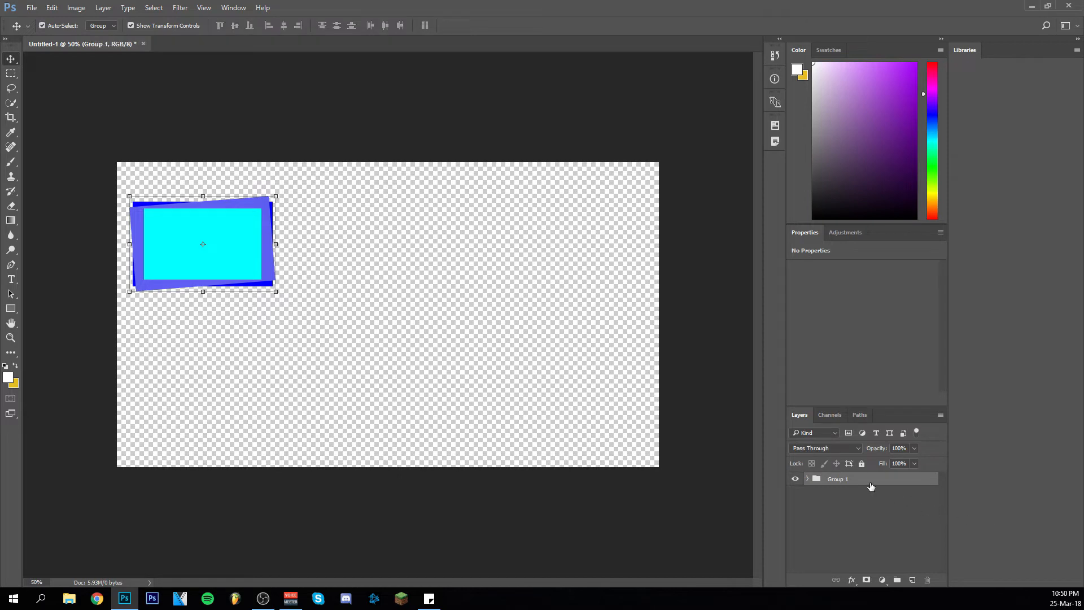
pyautogui.doubleClick(846, 480)
pyautogui.press('Return')
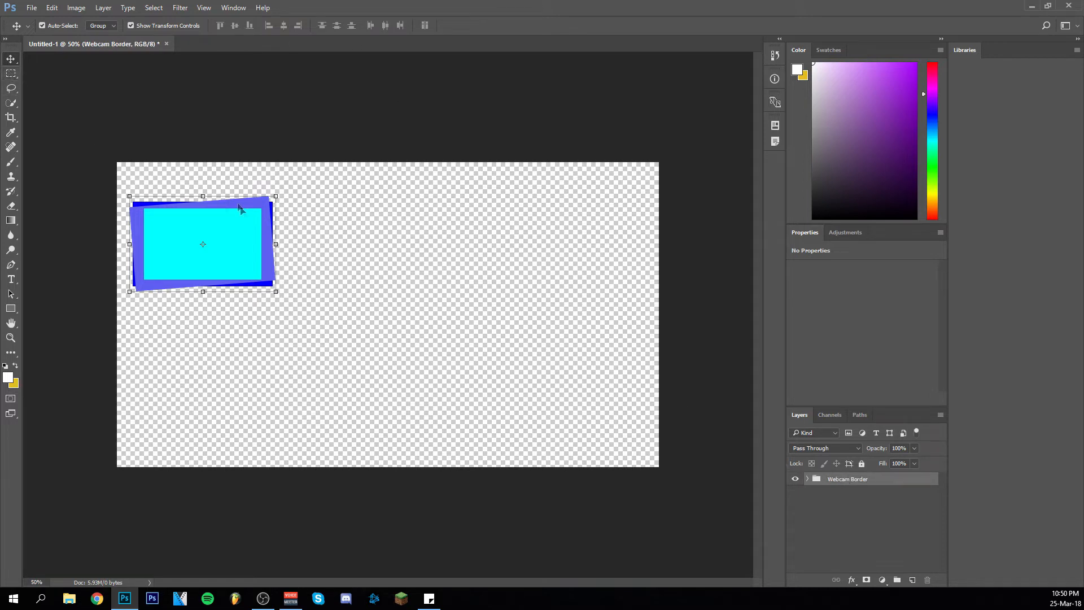
# Step: Shift the Webcam Border group slightly up and left, centring it at about X 292 px, Y 282.5 px
pyautogui.click(275, 196)
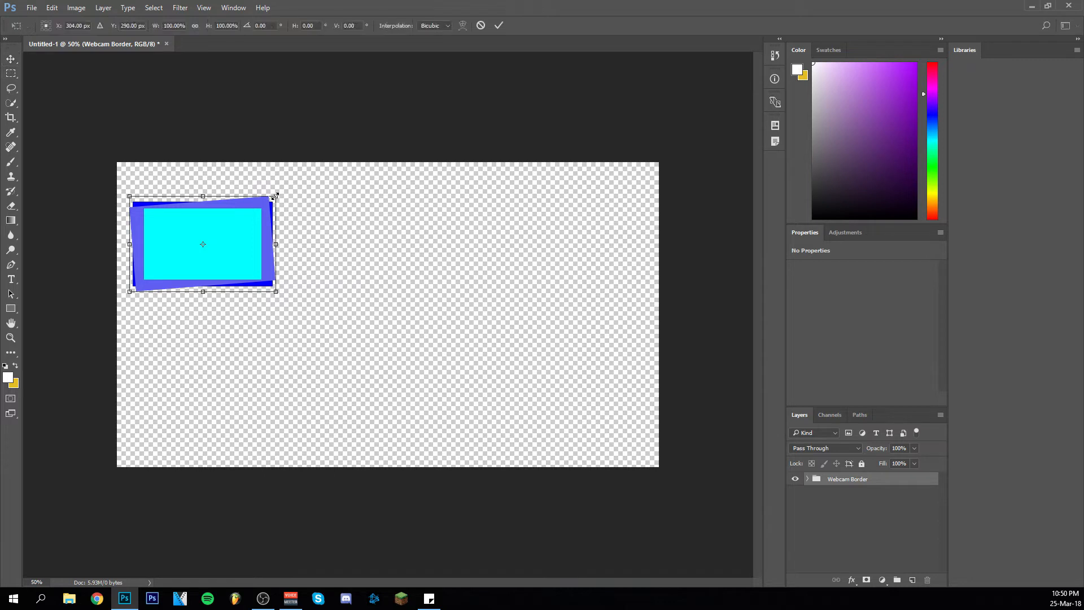
pyautogui.moveTo(275, 196); pyautogui.dragTo(272, 207)
pyautogui.press('Left')
pyautogui.press('Down')
pyautogui.press('Left')
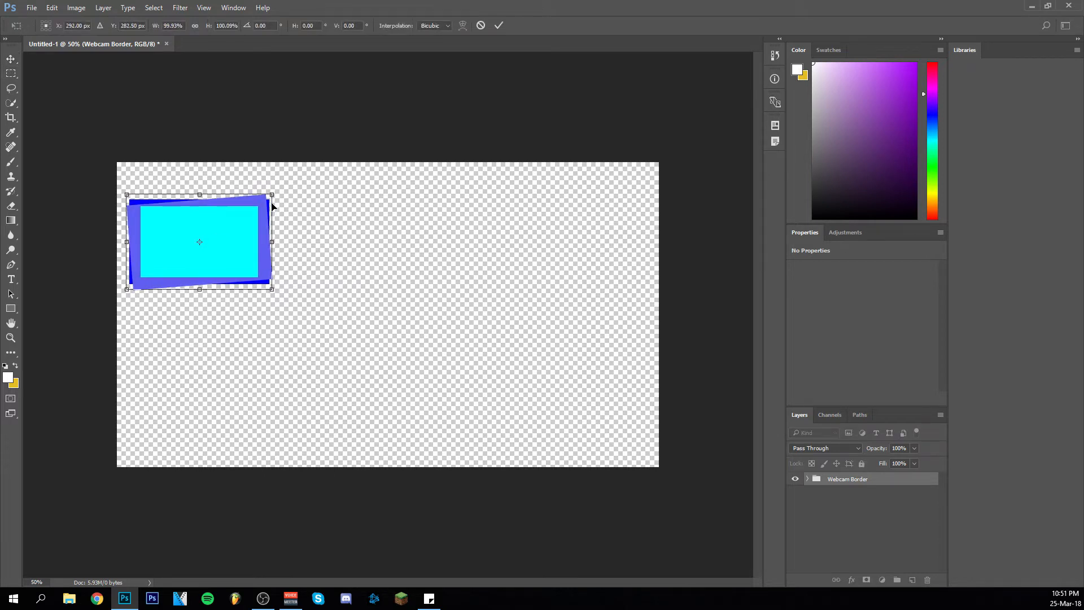
pyautogui.click(499, 26)
pyautogui.click(480, 99)
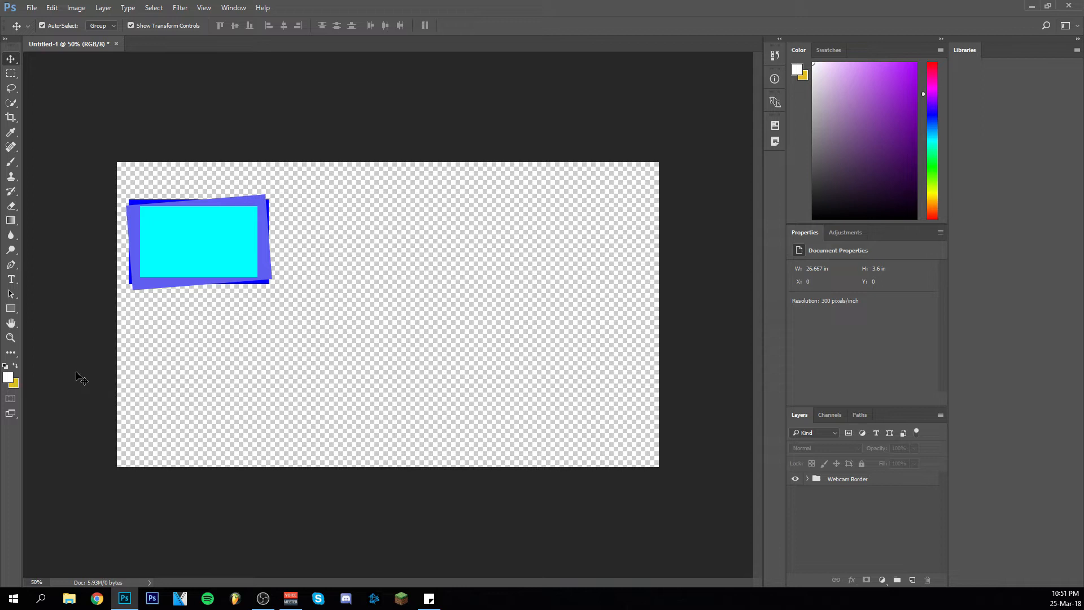
# Step: Draw a blue rectangle about 1974 × 118 px across the lower canvas and position it at about X -25 px, Y 902 px
pyautogui.click(9, 311)
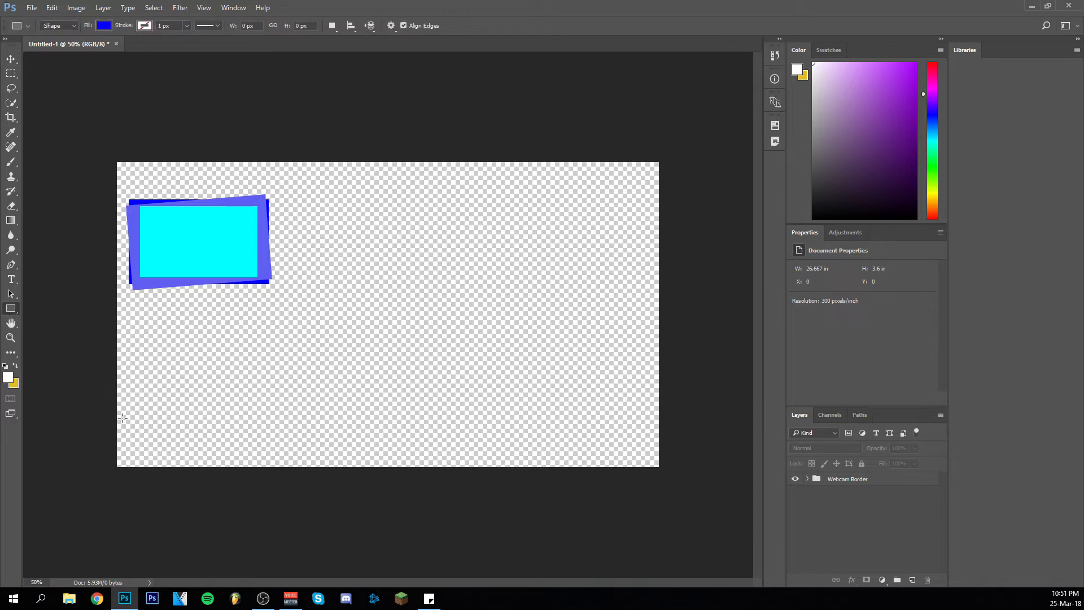
pyautogui.moveTo(112, 412); pyautogui.dragTo(669, 446)
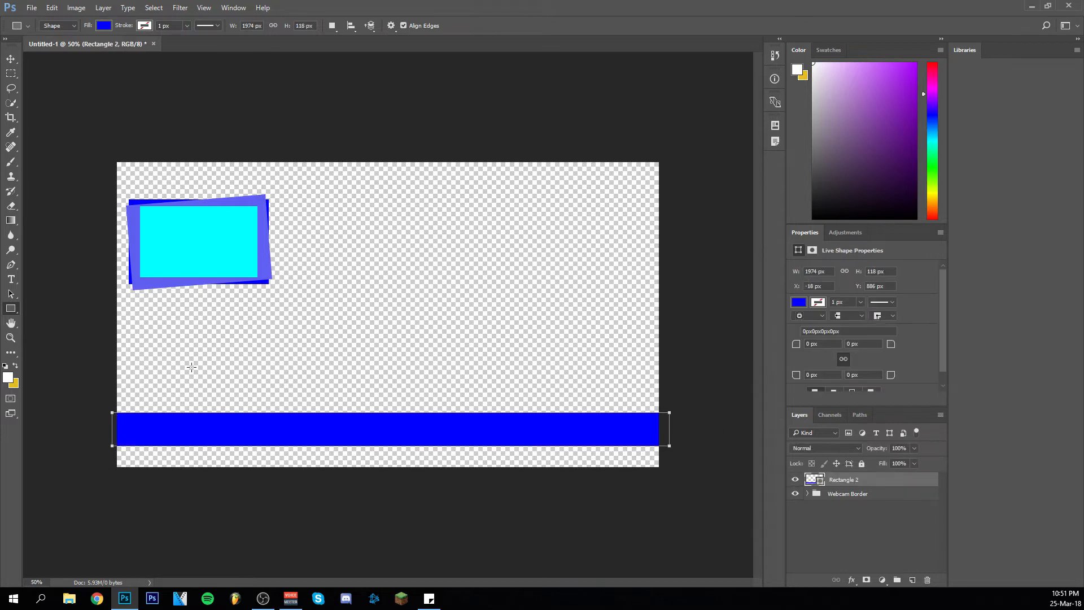
pyautogui.click(10, 59)
pyautogui.moveTo(367, 428); pyautogui.dragTo(361, 425)
pyautogui.click(248, 105)
pyautogui.moveTo(336, 421); pyautogui.dragTo(333, 425)
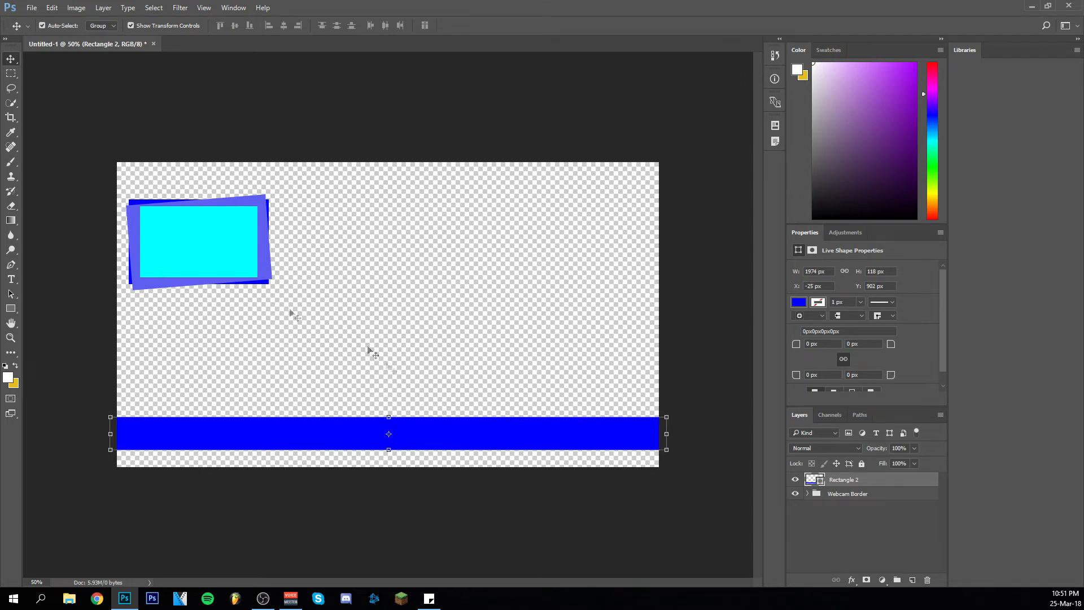
pyautogui.click(391, 107)
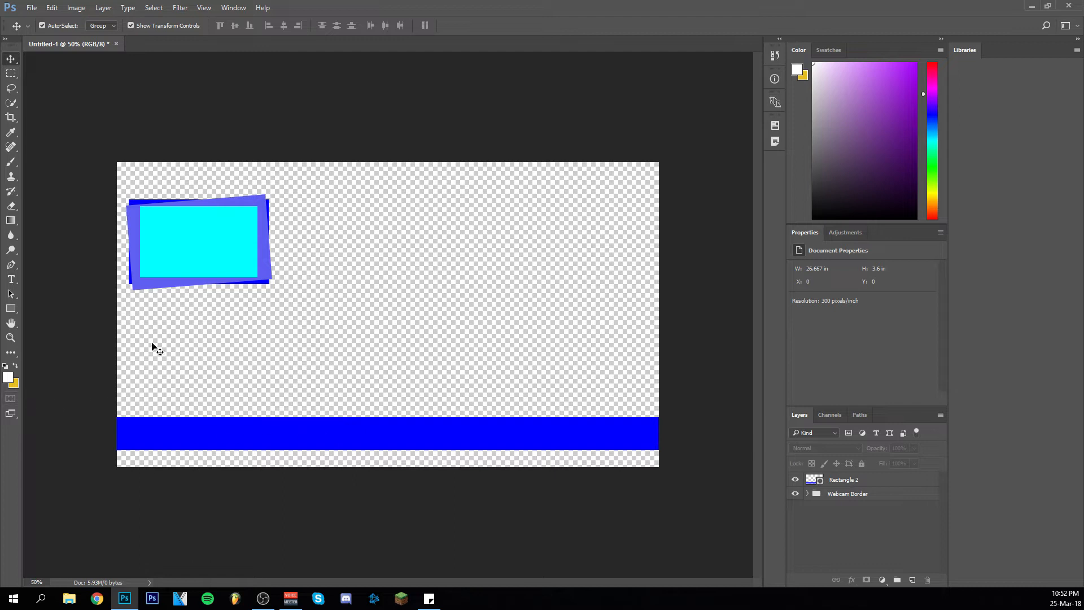
# Step: Set the opacity of the wide blue bar's layer to 88%
pyautogui.click(875, 480)
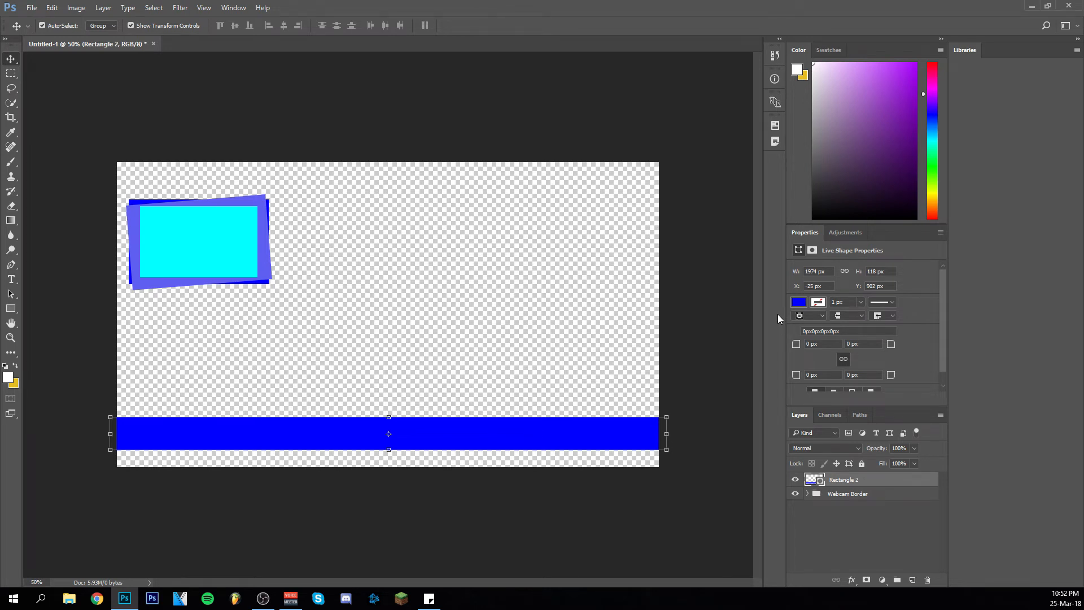
pyautogui.press('8')
pyautogui.press('8')
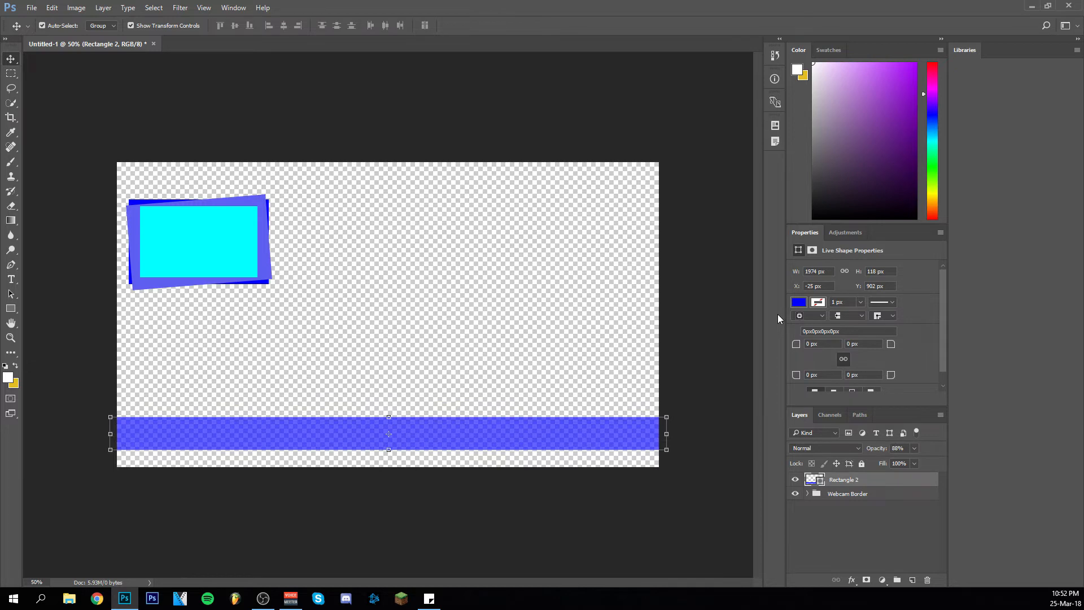
pyautogui.click(707, 332)
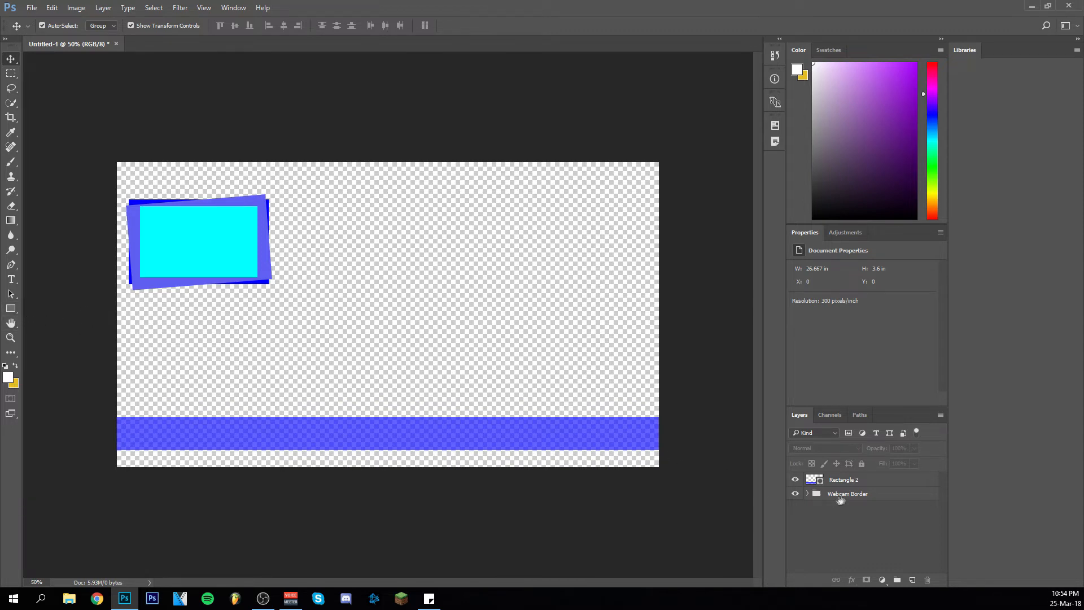
# Step: Duplicate the dark blue rectangle in the Webcam Border group and move the copy out to the top of the layer stack
pyautogui.click(809, 493)
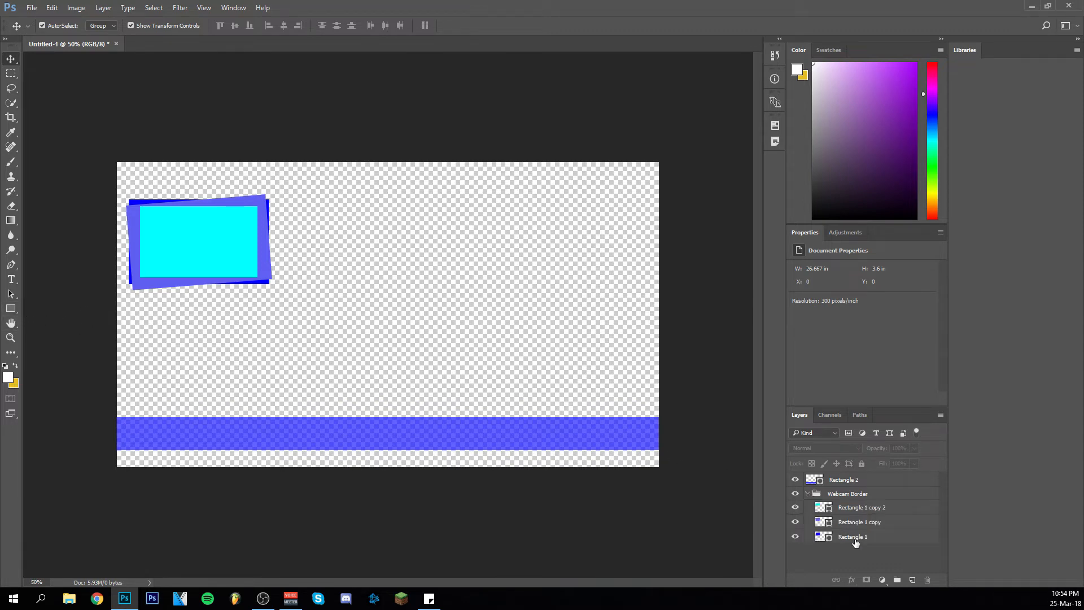
pyautogui.click(856, 537)
pyautogui.rightClick(888, 536)
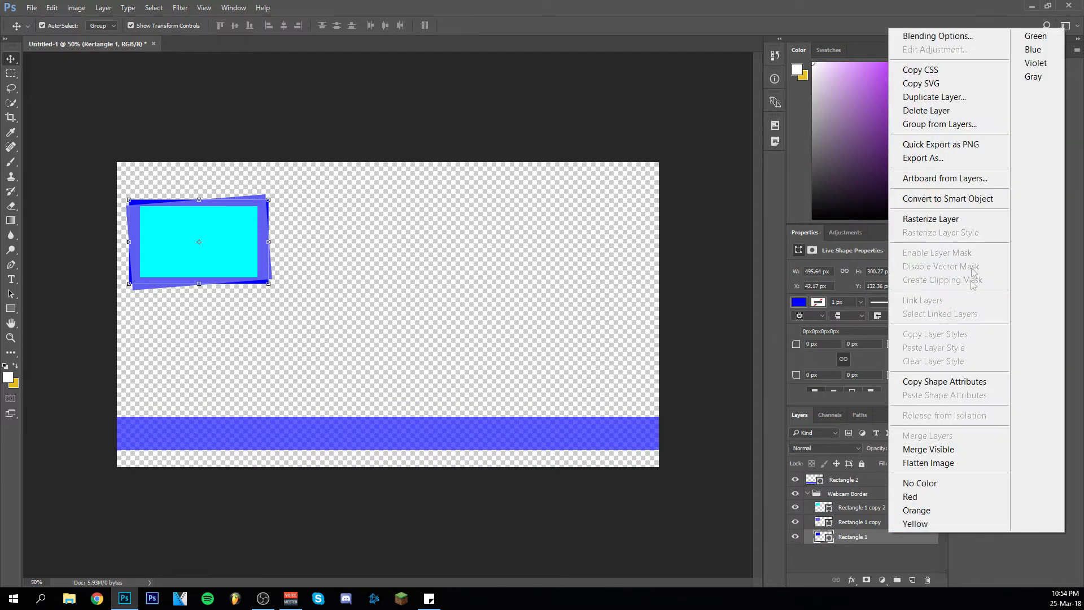
pyautogui.click(940, 98)
pyautogui.press('Return')
pyautogui.moveTo(852, 543); pyautogui.dragTo(848, 476)
# Step: Place the dark blue copy over the canvas's right edge at about X 1520 px, Y 282 px and reduce its height to 64 px
pyautogui.moveTo(227, 221); pyautogui.dragTo(620, 243)
pyautogui.click(498, 25)
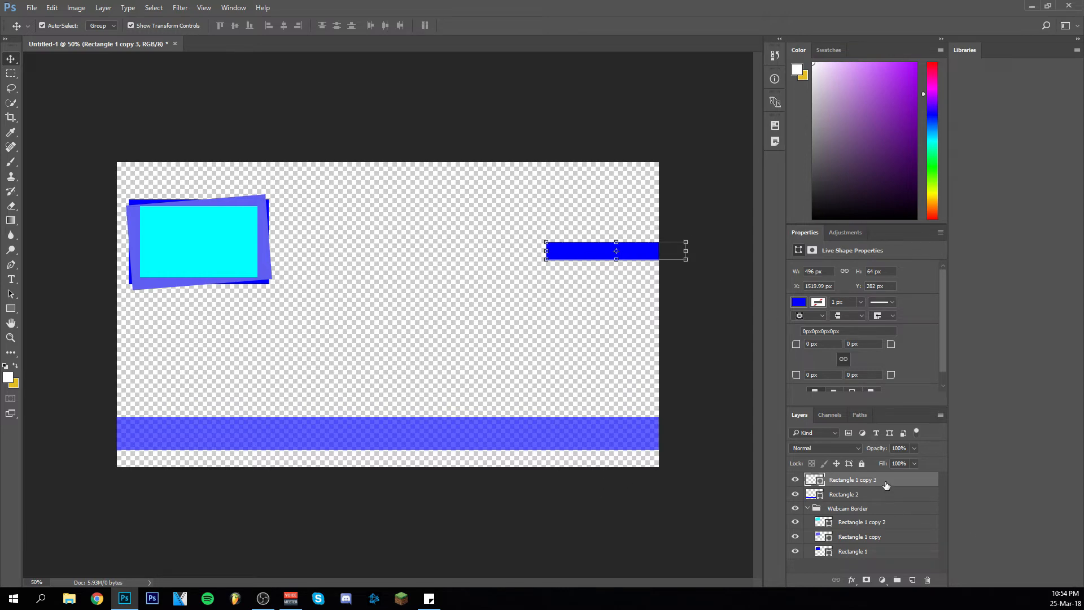
pyautogui.rightClick(897, 536)
pyautogui.click(932, 105)
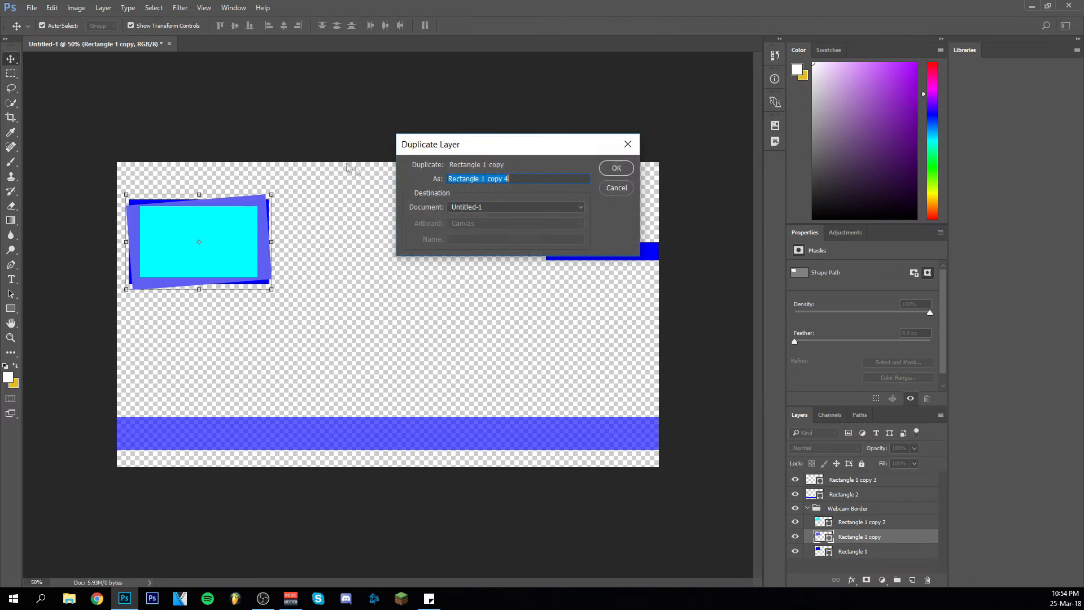
pyautogui.click(616, 169)
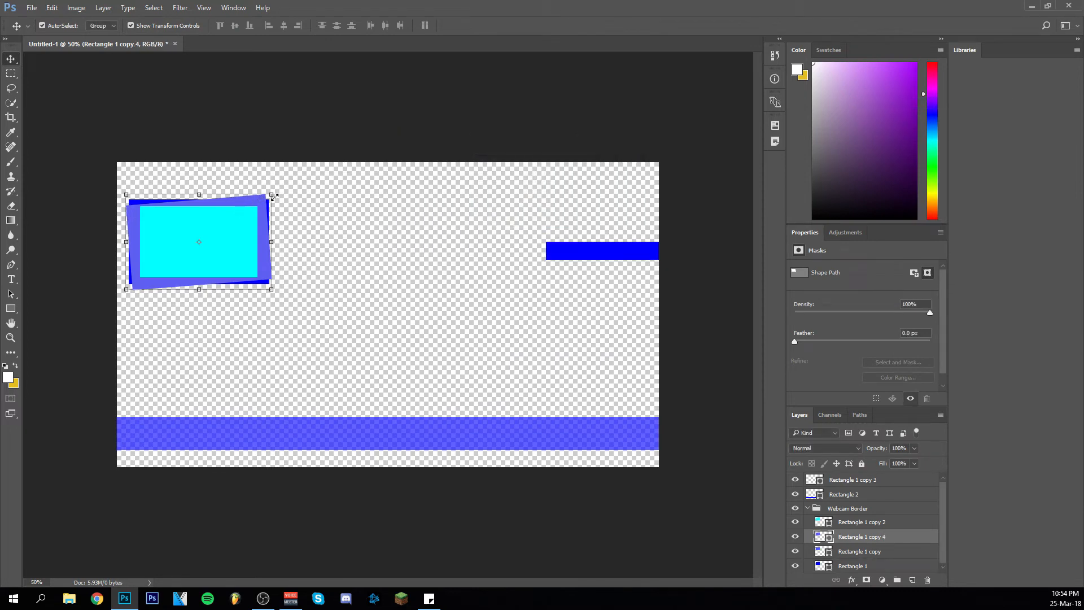
pyautogui.moveTo(262, 201); pyautogui.dragTo(473, 241)
pyautogui.hotkey('ctrl', 'z')
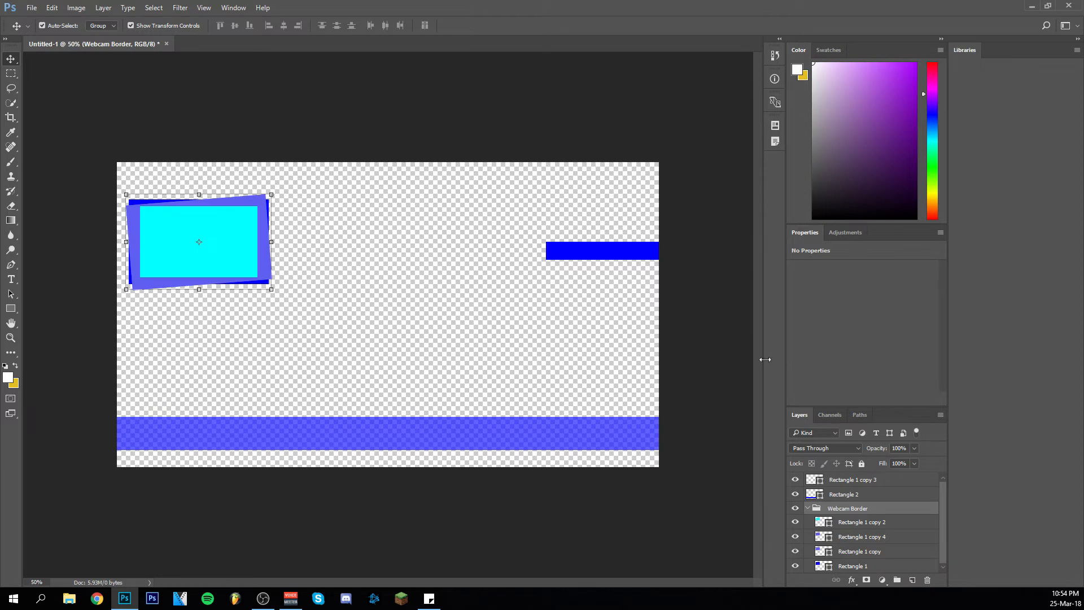
# Step: Duplicate the layer of the thin blue bar at the canvas's right edge
pyautogui.rightClick(874, 480)
pyautogui.click(920, 151)
pyautogui.click(616, 170)
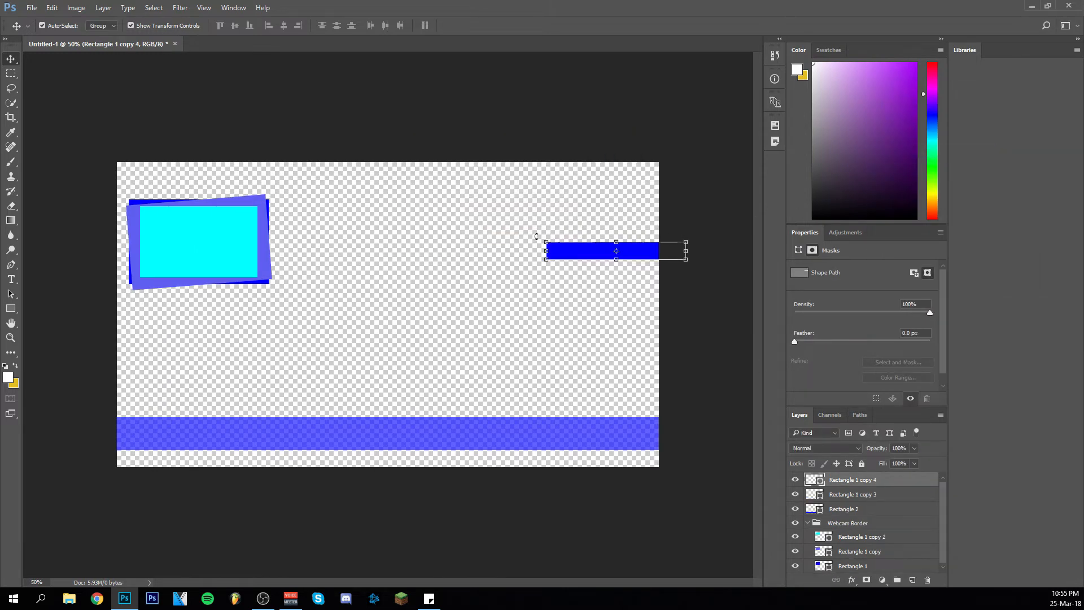
# Step: Rotate the thin bar's duplicate by about 1.23° around its centre and nudge it up to Y 310 px
pyautogui.hotkey('ctrl', 't')
pyautogui.moveTo(537, 235); pyautogui.dragTo(536, 243)
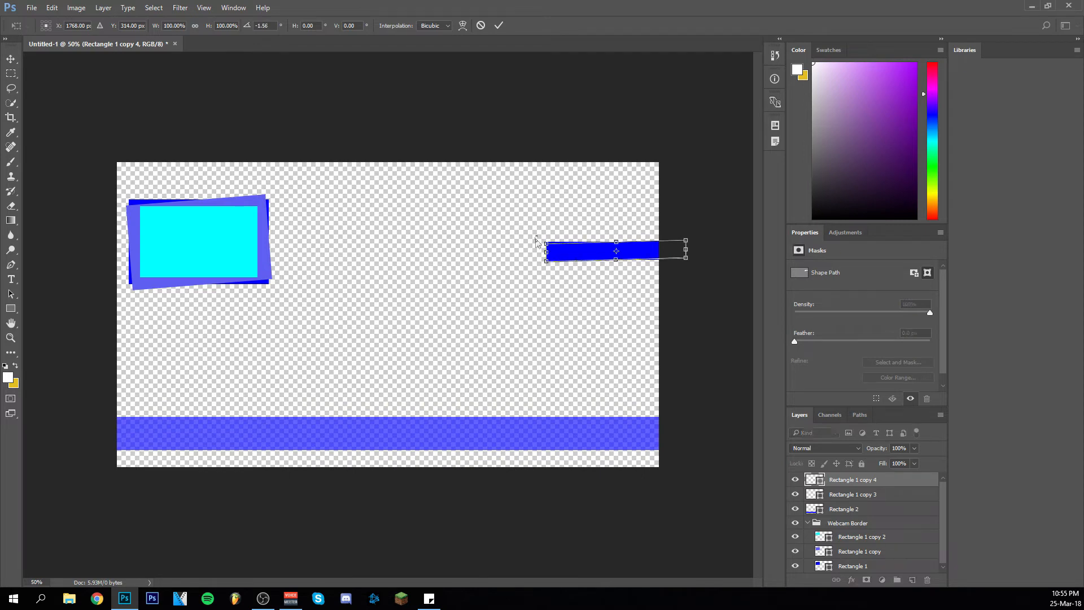
pyautogui.press('Down')
pyautogui.press('Down')
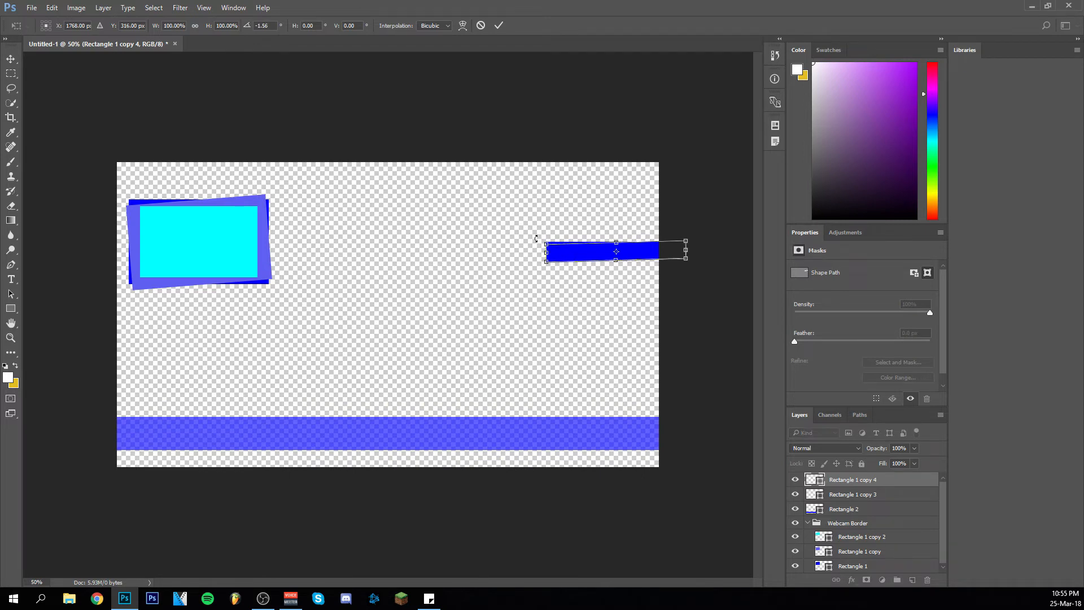
pyautogui.press('Up')
pyautogui.press('Up')
pyautogui.moveTo(536, 239); pyautogui.dragTo(537, 235)
pyautogui.press('Up')
pyautogui.press('Up')
pyautogui.press('Up')
pyautogui.press('Up')
pyautogui.press('Up')
pyautogui.press('Up')
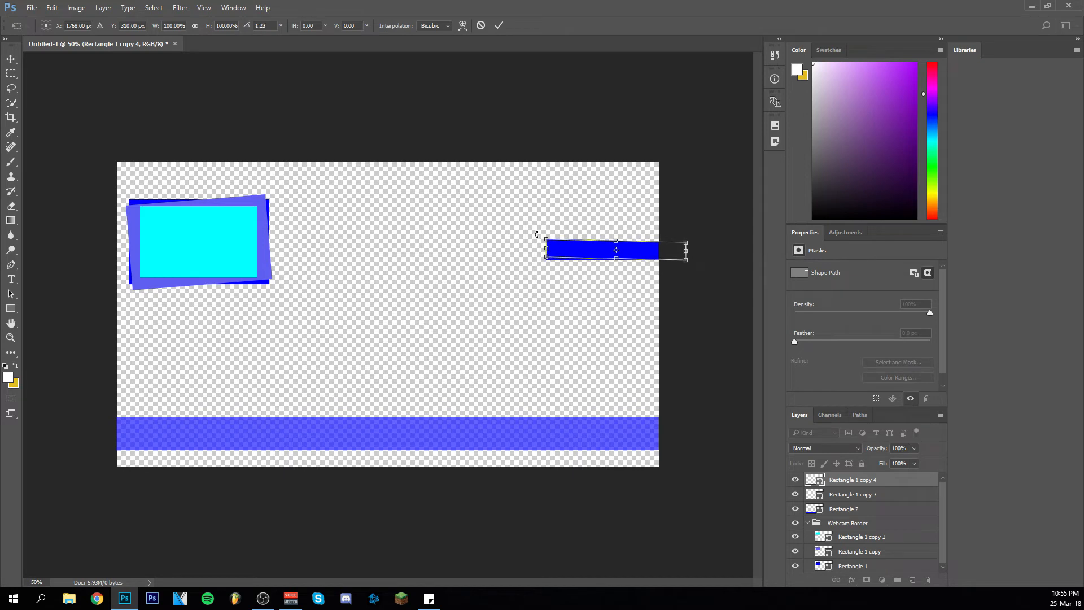
pyautogui.click(500, 25)
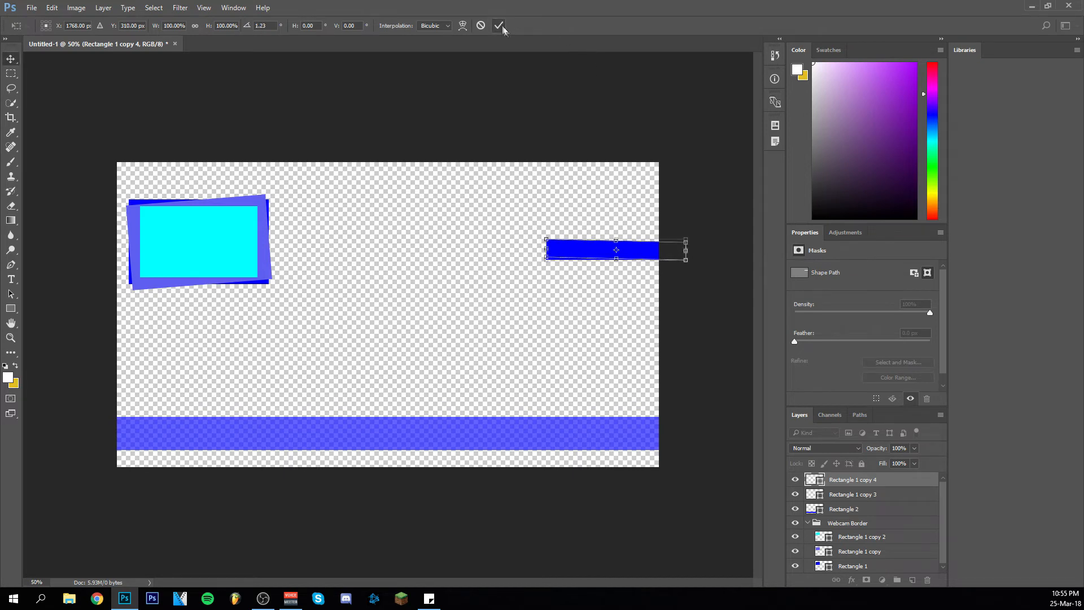
# Step: Check the fill colour value of the lighter, rotated rectangle in the Webcam Border group without changing it
pyautogui.click(874, 495)
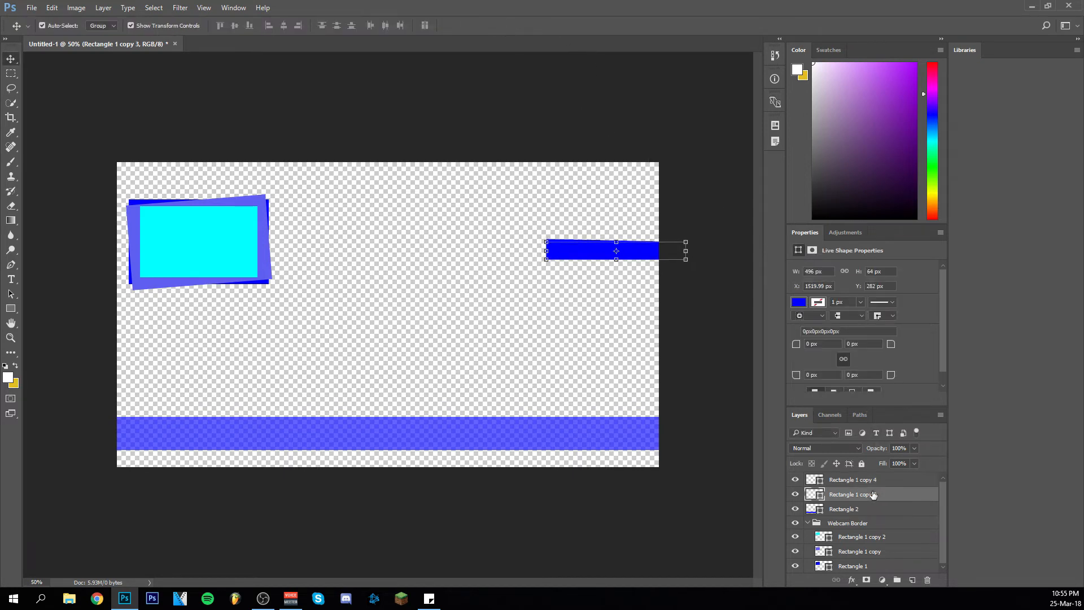
pyautogui.click(268, 257)
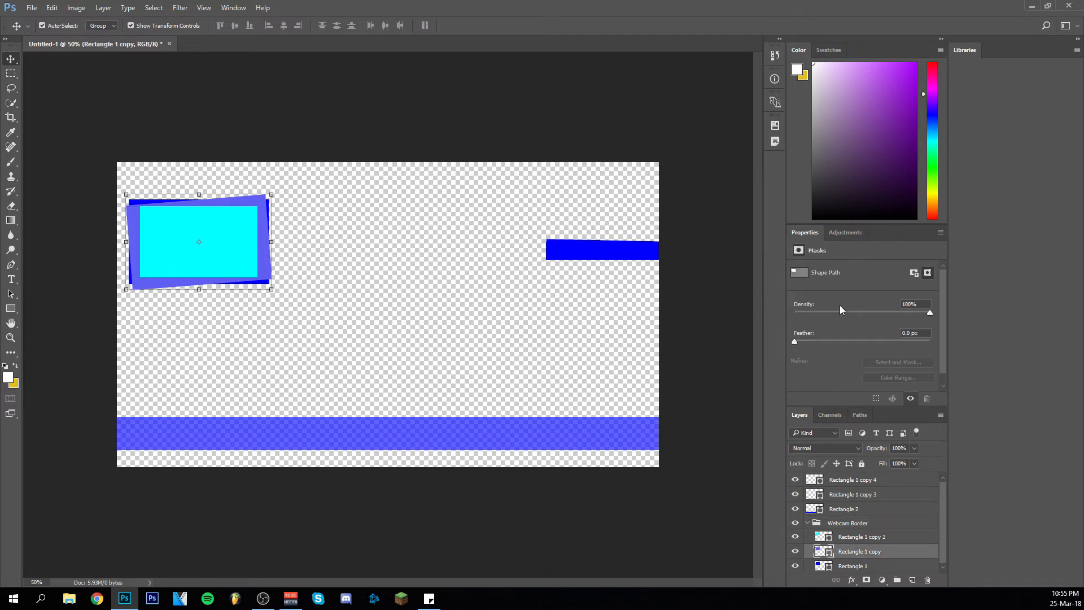
pyautogui.press('u')
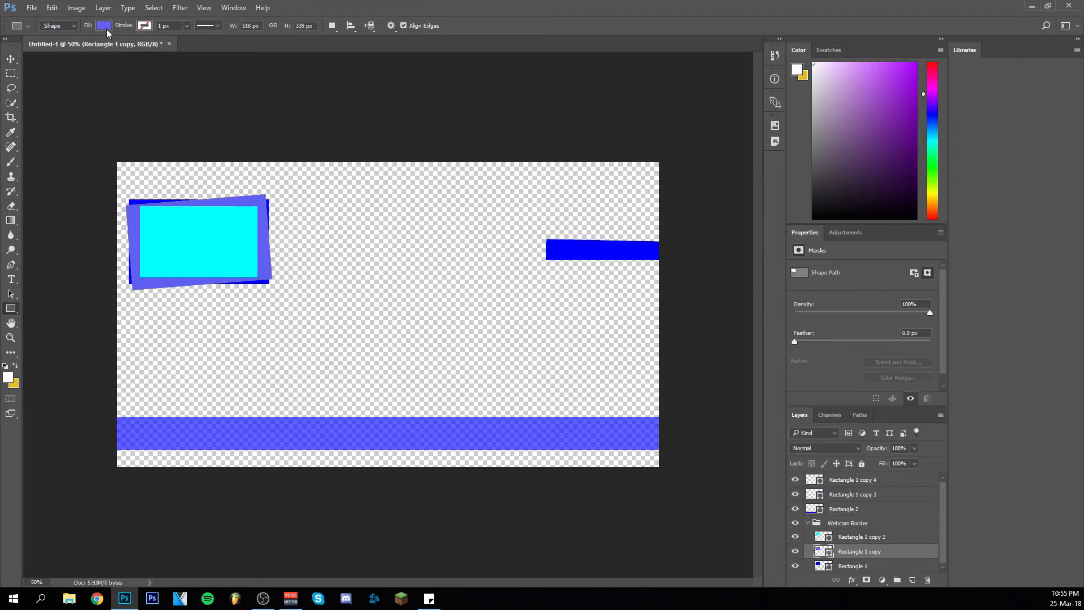
pyautogui.click(105, 28)
pyautogui.click(157, 47)
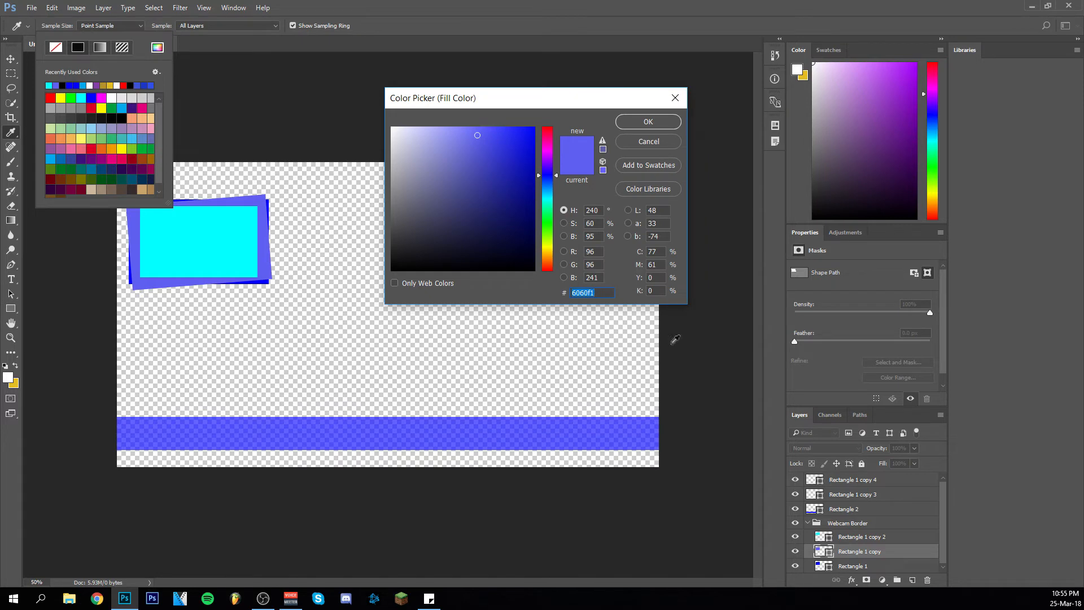
pyautogui.click(634, 144)
# Step: Fill the straight thin bar at the canvas's right edge with the Webcam Border's lighter blue
pyautogui.click(880, 497)
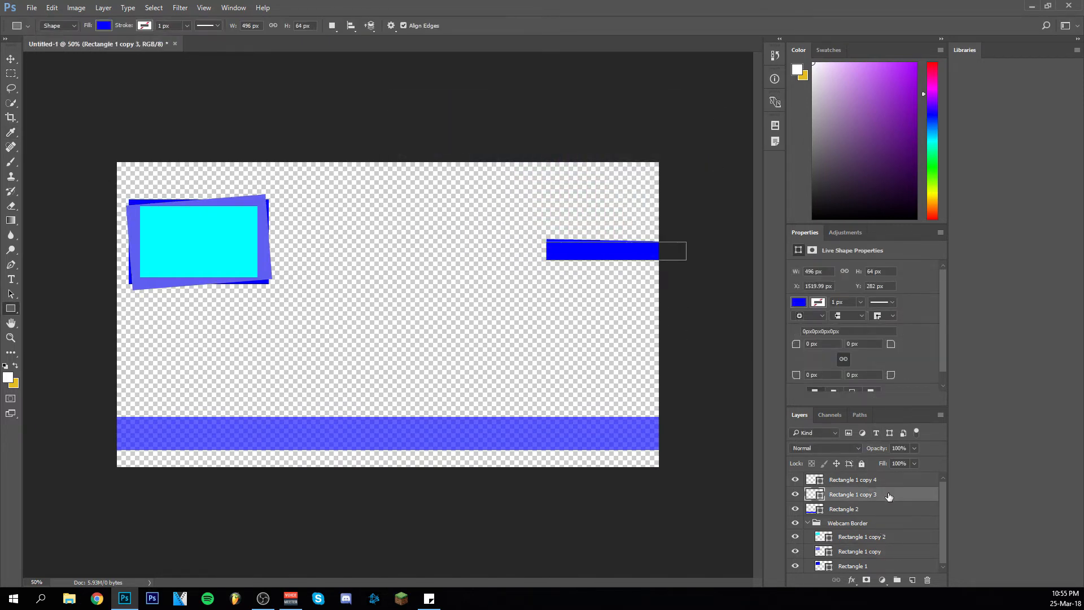
pyautogui.click(800, 301)
pyautogui.click(907, 325)
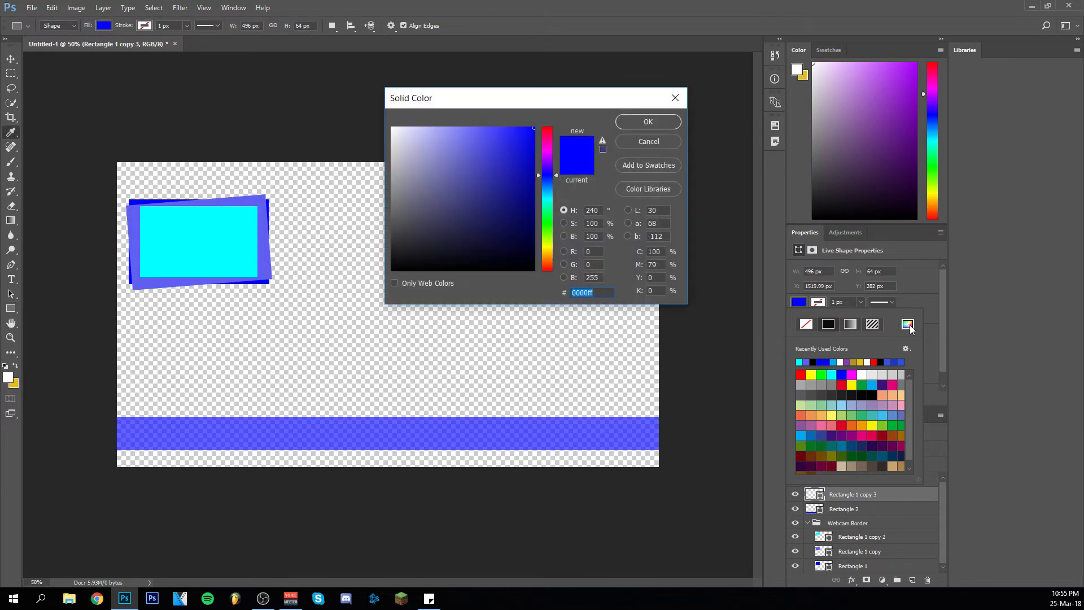
pyautogui.click(477, 135)
pyautogui.click(664, 129)
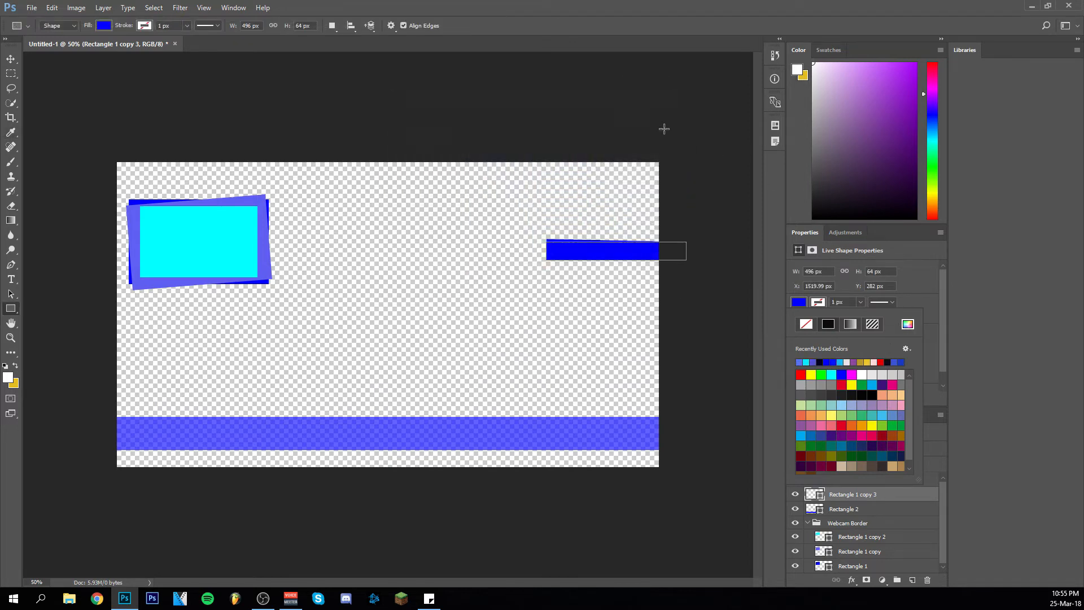
pyautogui.click(476, 112)
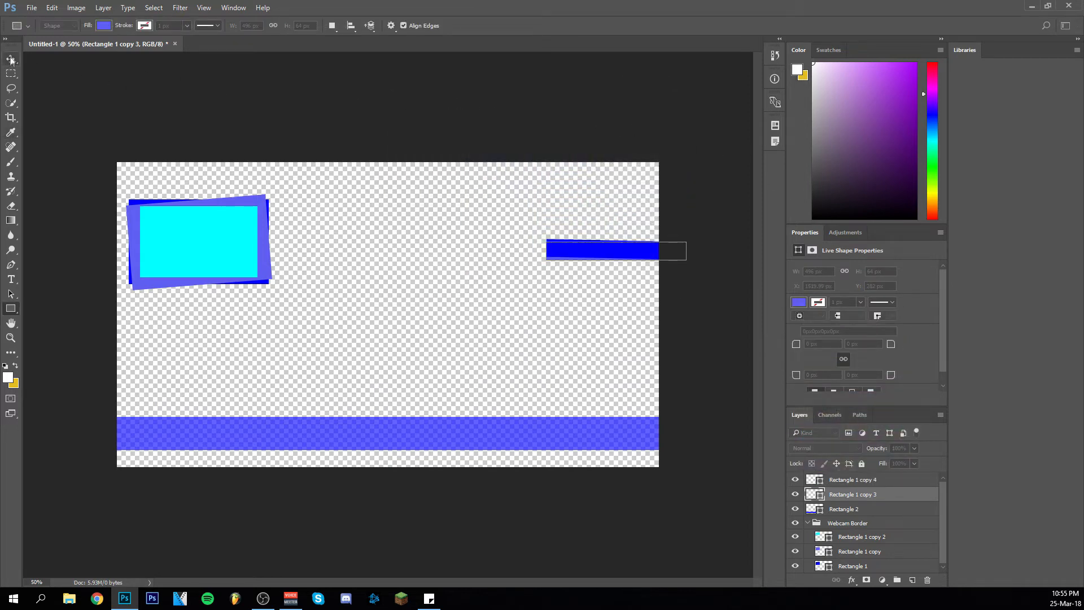
pyautogui.press('v')
pyautogui.click(473, 153)
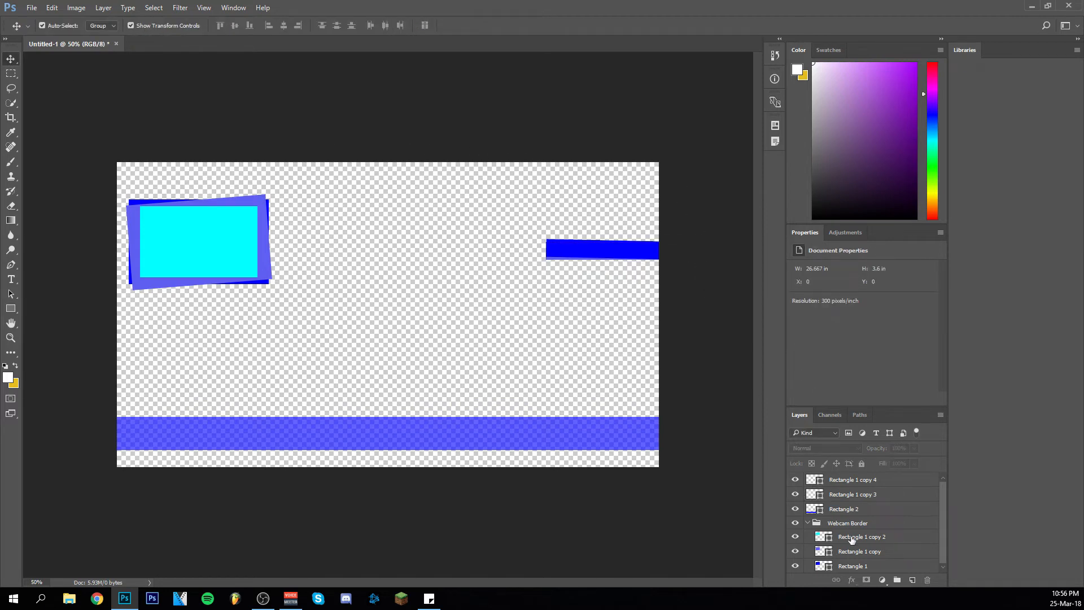
# Step: Give the rotated thin bar the lighter blue fill, return the straight bar to dark blue and stack the straight bar above it
pyautogui.click(853, 479)
pyautogui.press('u')
pyautogui.click(104, 25)
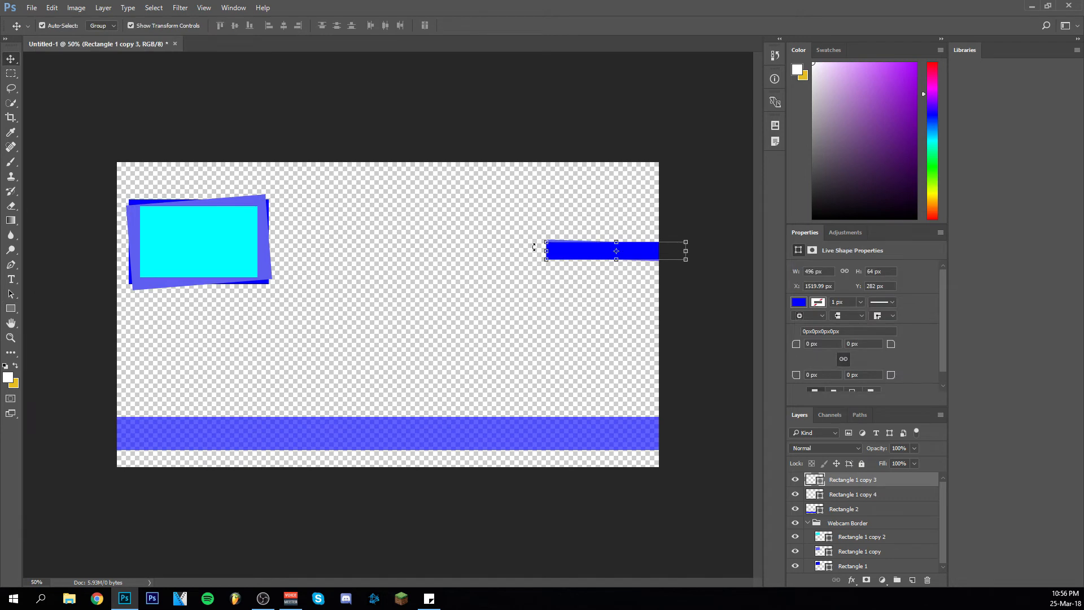
# Step: Rotate the lighter thin bar by 0.03° and shift it up to Y 304 px so it peeks above the dark bar
pyautogui.click(883, 495)
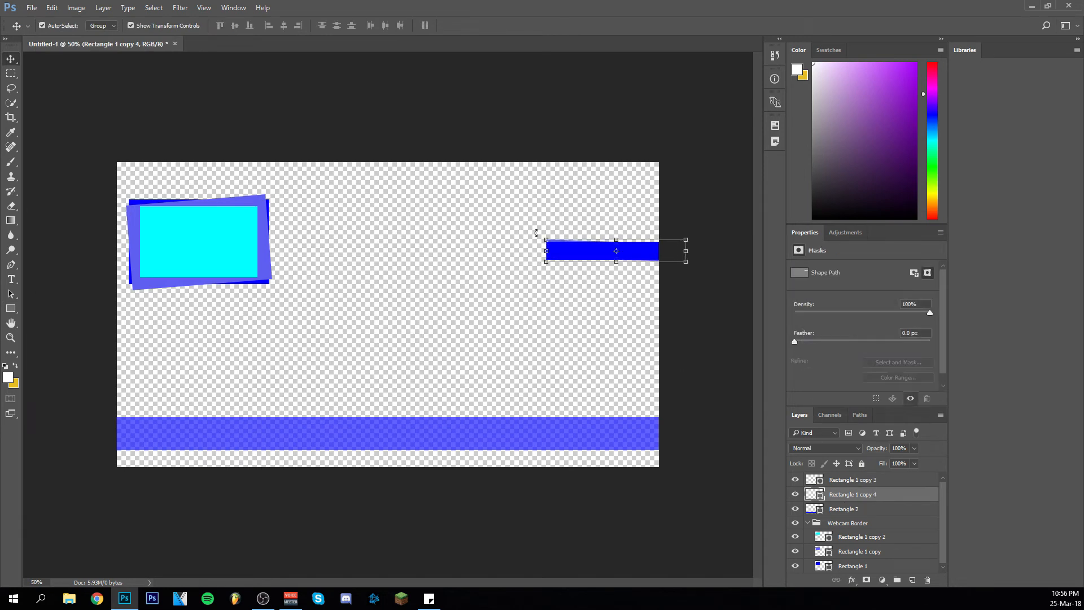
pyautogui.moveTo(534, 232); pyautogui.dragTo(528, 228)
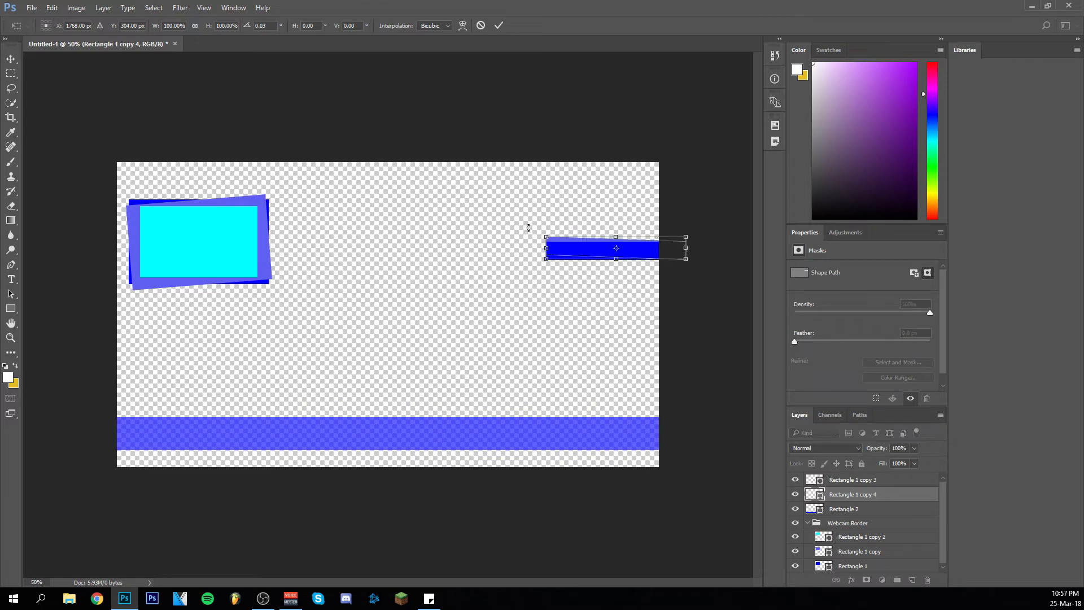
pyautogui.click(499, 25)
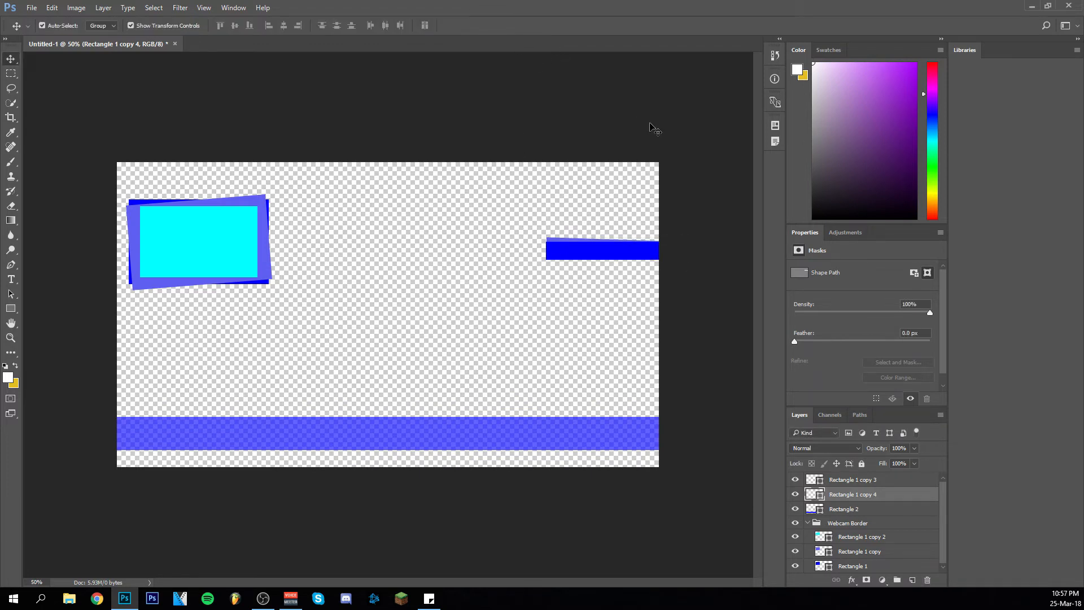
pyautogui.click(655, 128)
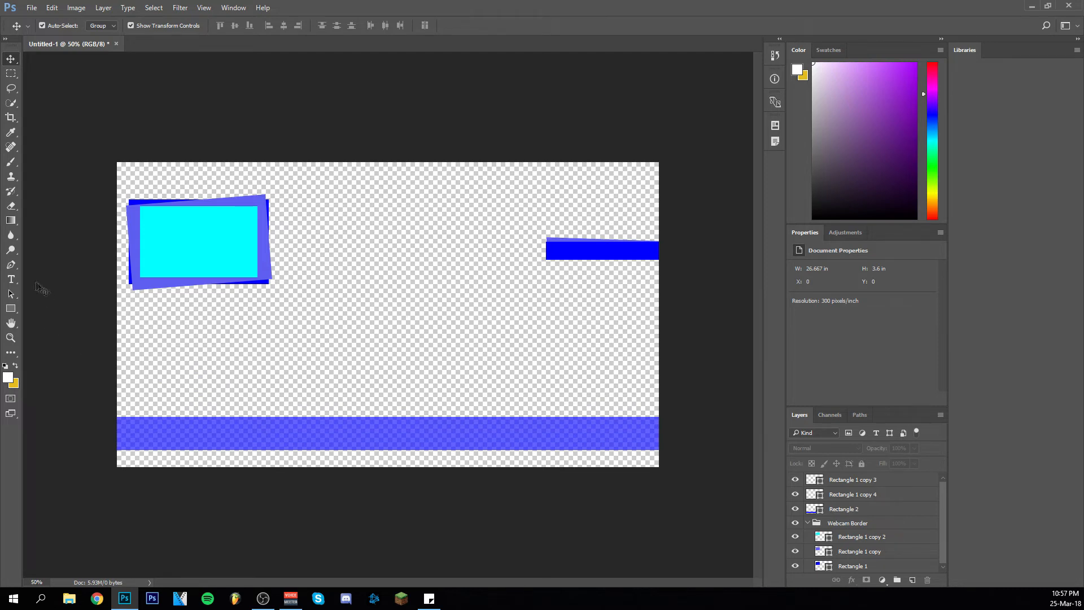
# Step: Place the Black Social Media Icons picture from the Pictures folder on the canvas as a linked image
pyautogui.click(11, 279)
pyautogui.click(31, 7)
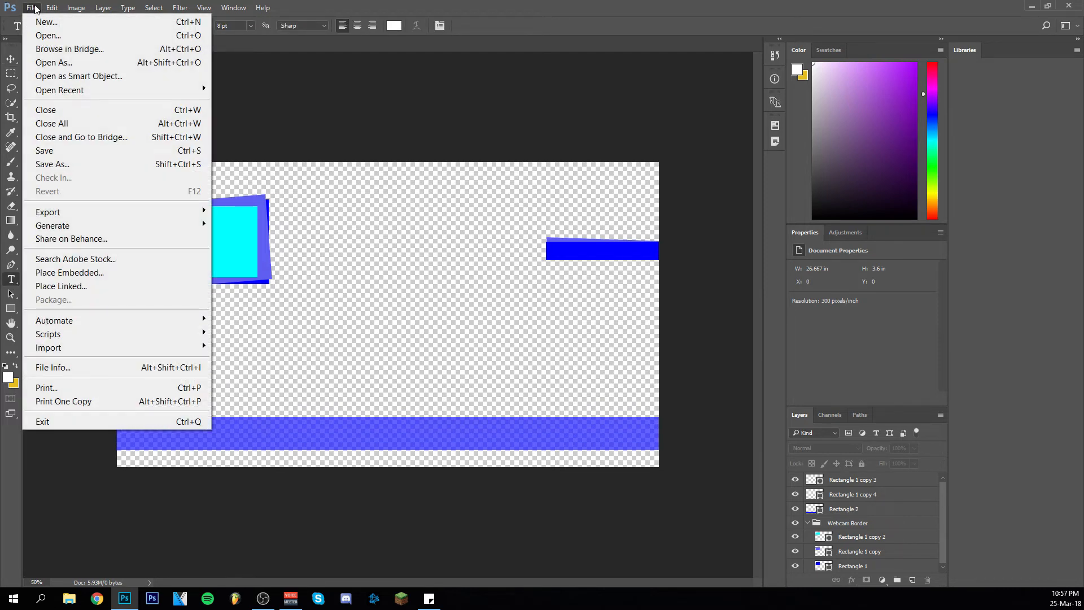
pyautogui.click(87, 289)
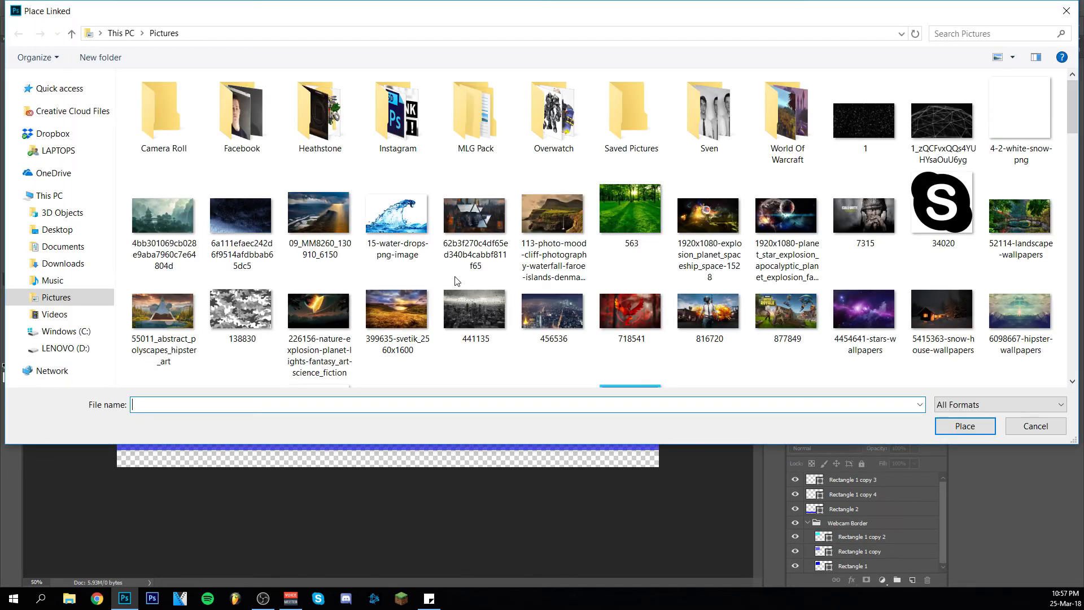
pyautogui.scroll(-3, 902, 291)
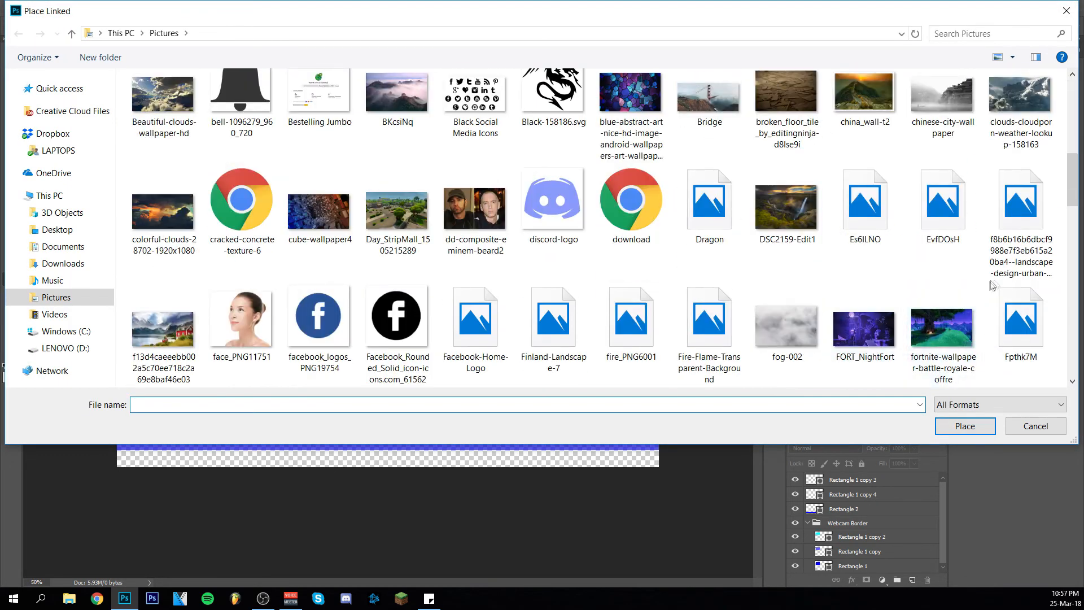
pyautogui.click(449, 125)
pyautogui.doubleClick(449, 125)
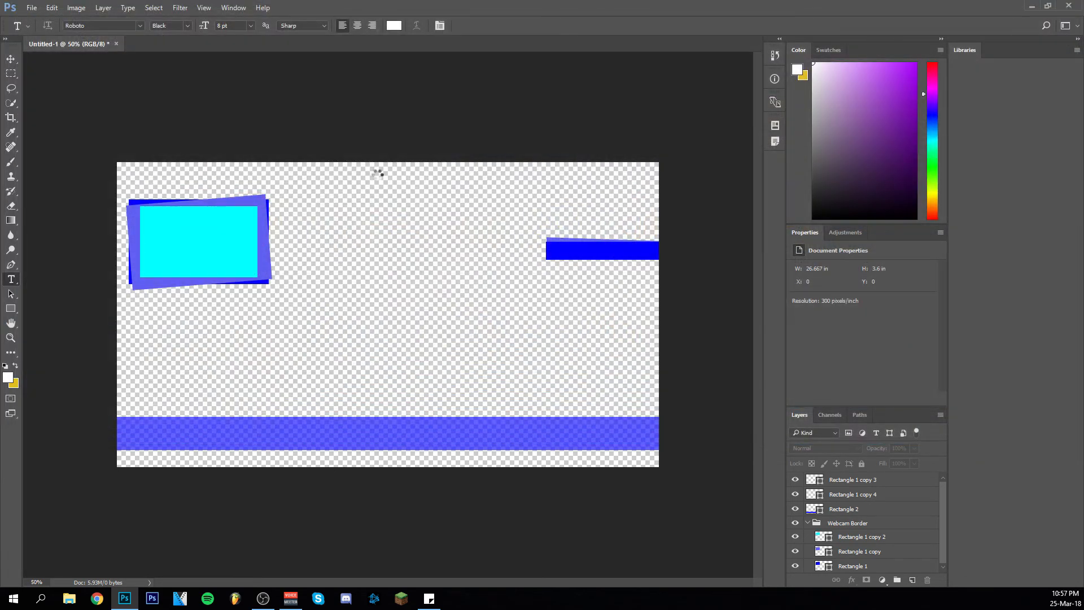
# Step: Outline the square Instagram icon with a Pen path, convert the path to a selection and invert it
pyautogui.click(358, 256)
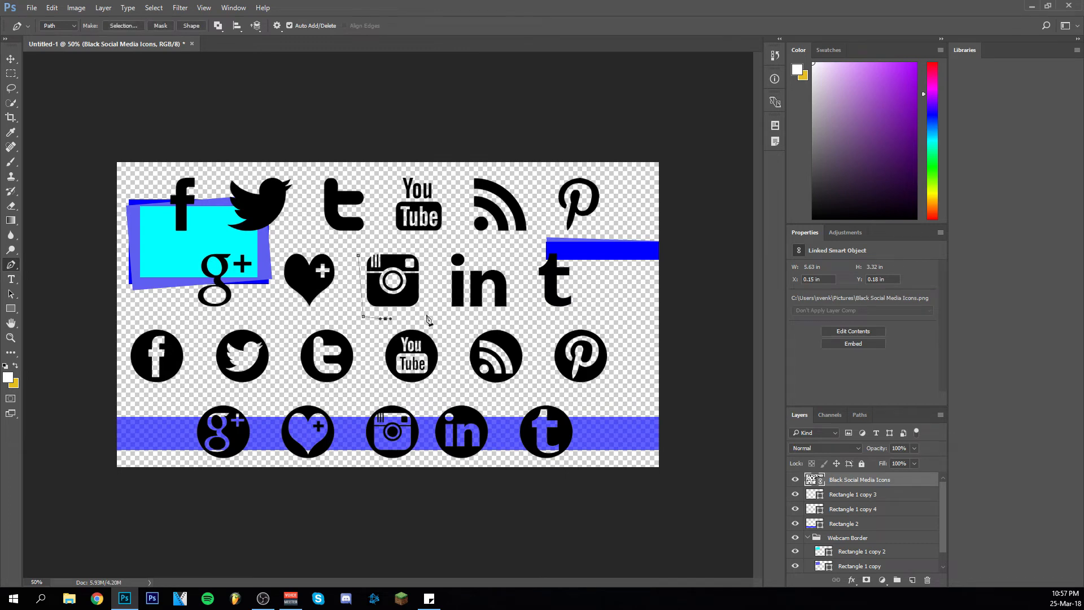
pyautogui.click(358, 257)
pyautogui.hotkey('ctrl', 'Return')
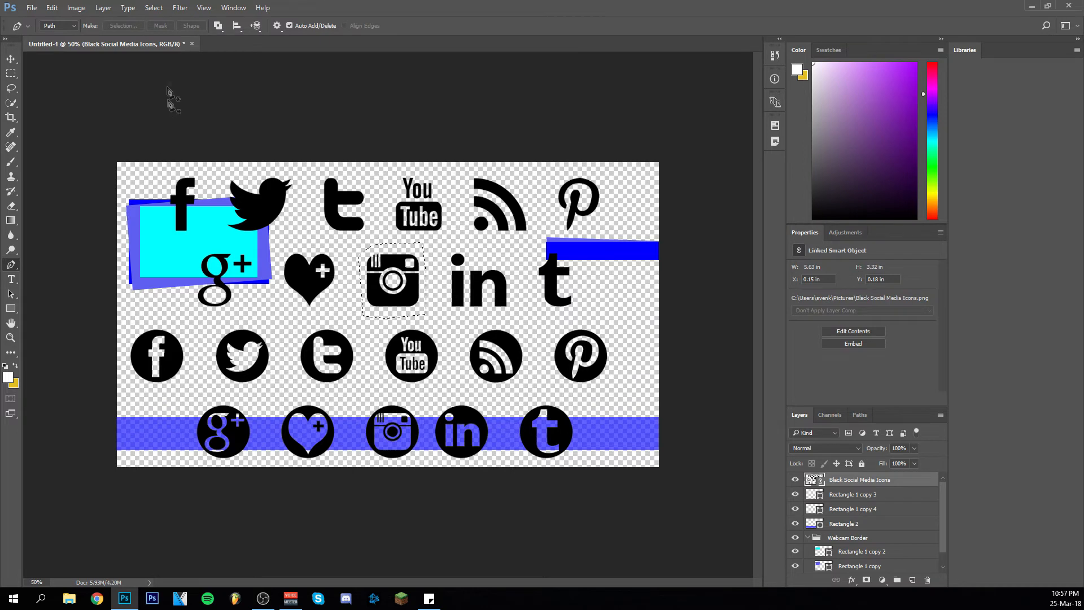
pyautogui.click(180, 8)
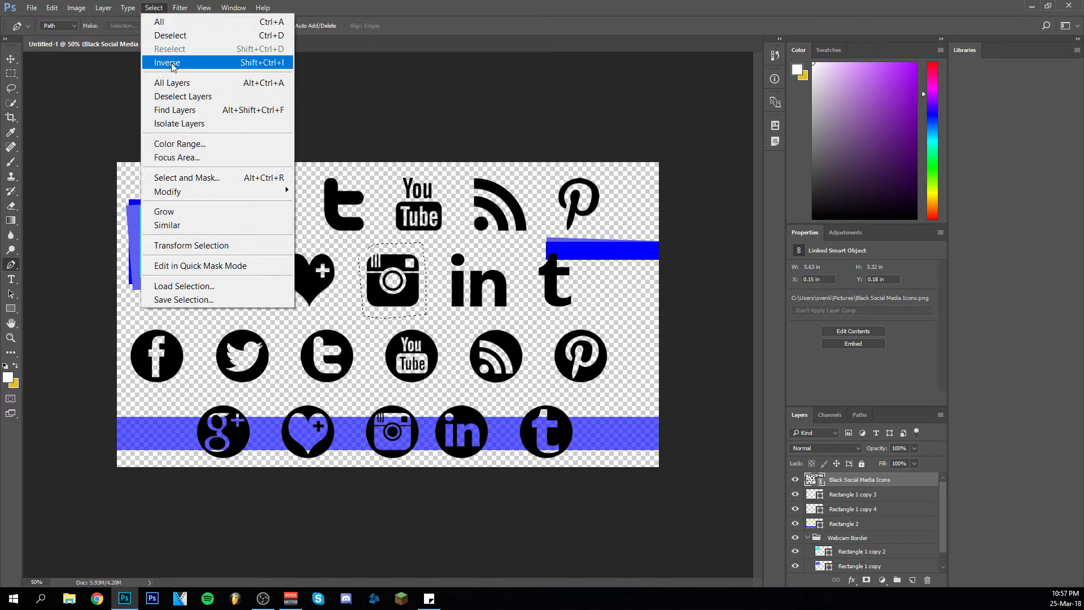
pyautogui.click(172, 63)
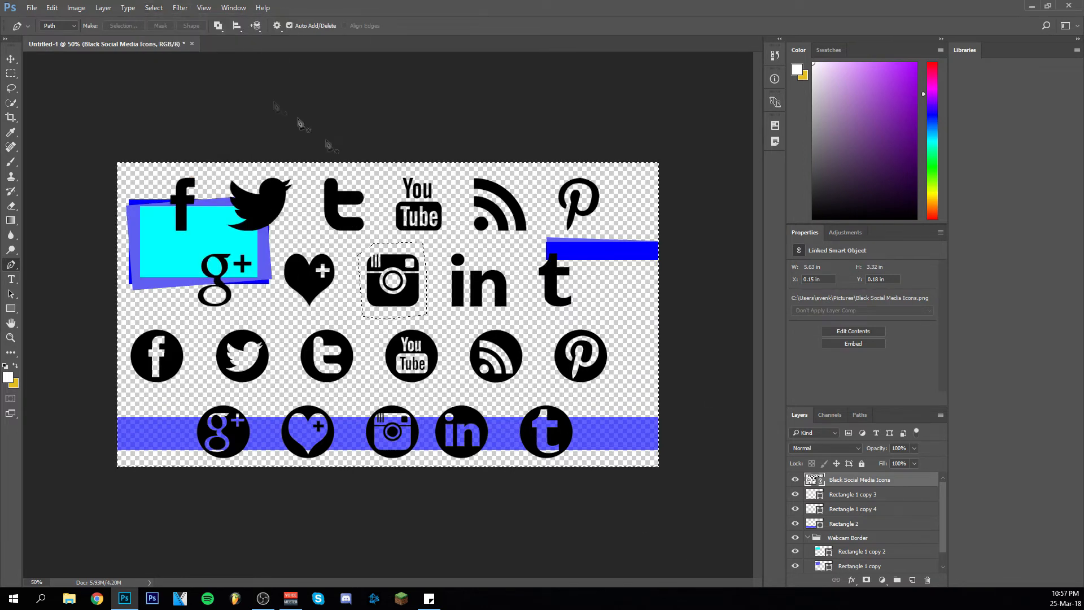
# Step: Rasterize the Black Social Media Icons layer, delete everything around the Instagram icon and clear the selection
pyautogui.rightClick(870, 479)
pyautogui.click(904, 304)
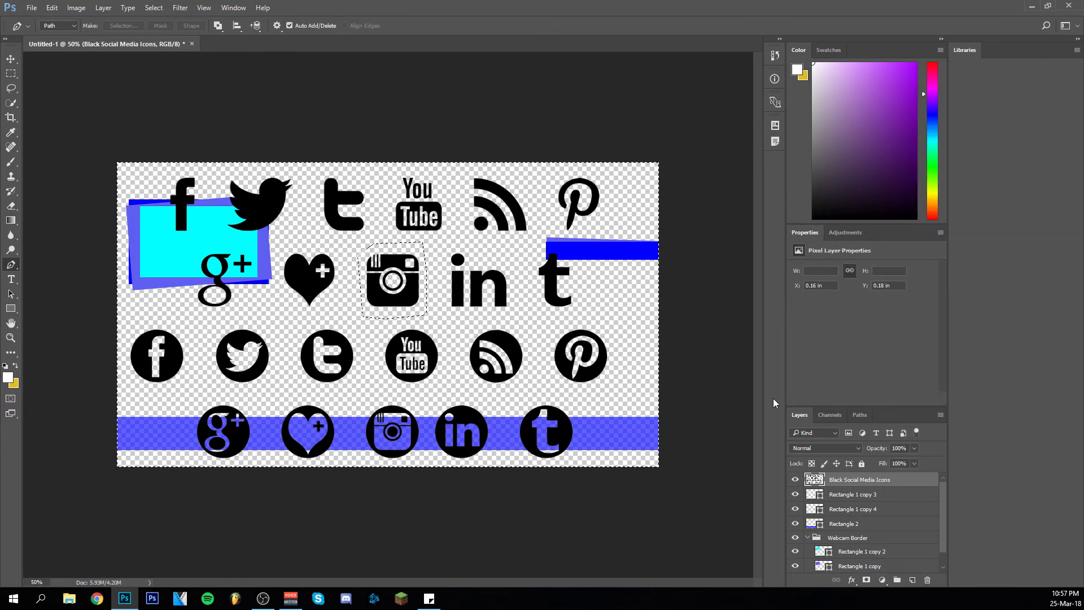
pyautogui.press('Delete')
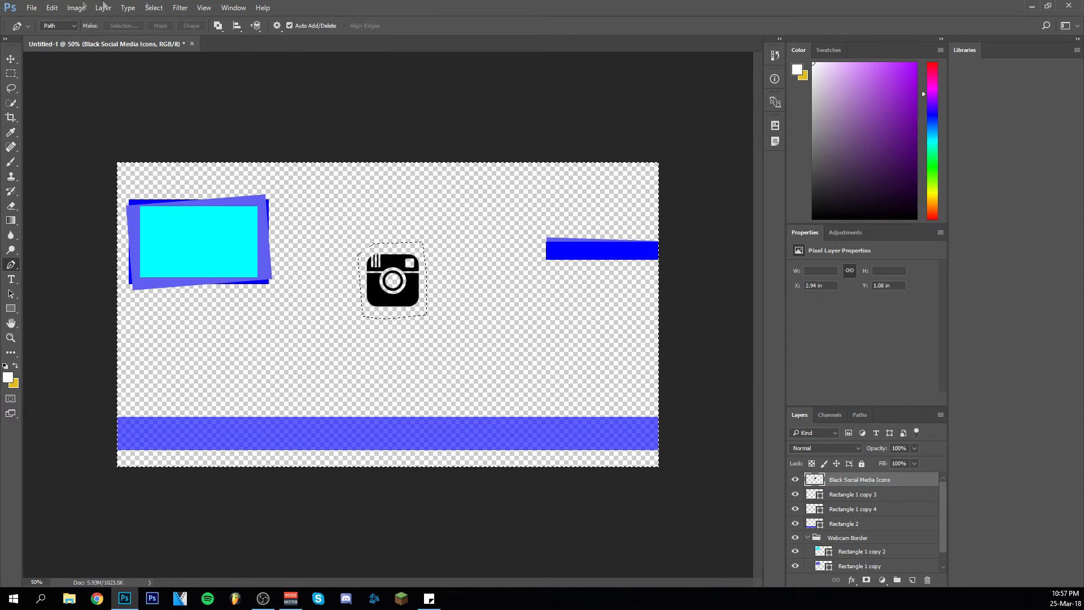
pyautogui.click(154, 7)
pyautogui.click(164, 32)
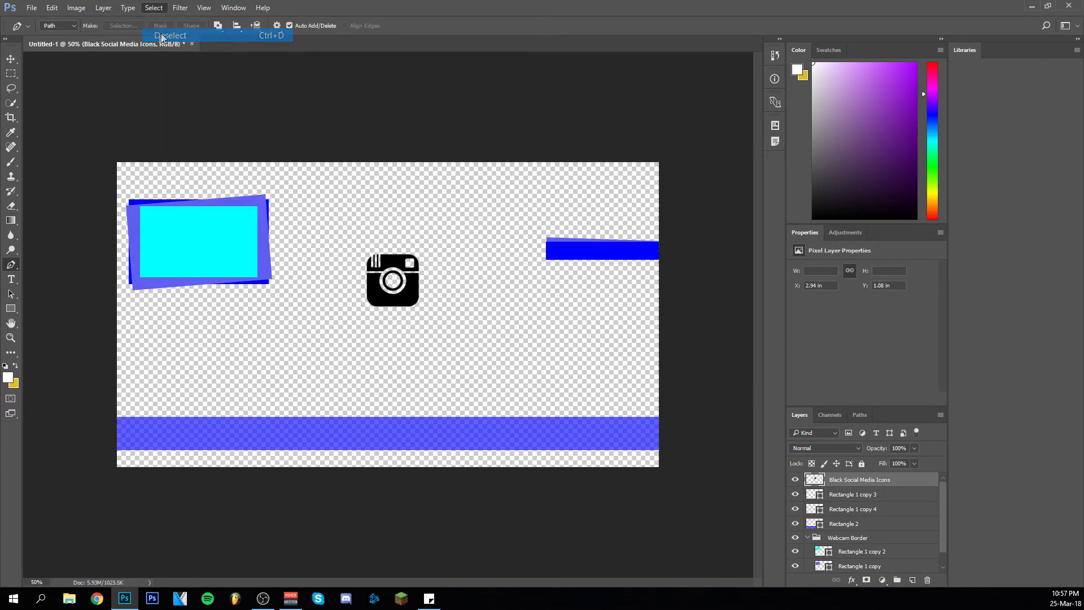
# Step: Move the Instagram icon to the inner end of the thin bar and scale it down proportionally to about 31%
pyautogui.click(10, 58)
pyautogui.moveTo(390, 266); pyautogui.dragTo(570, 261)
pyautogui.hotkey('ctrl', 't')
pyautogui.click(195, 26)
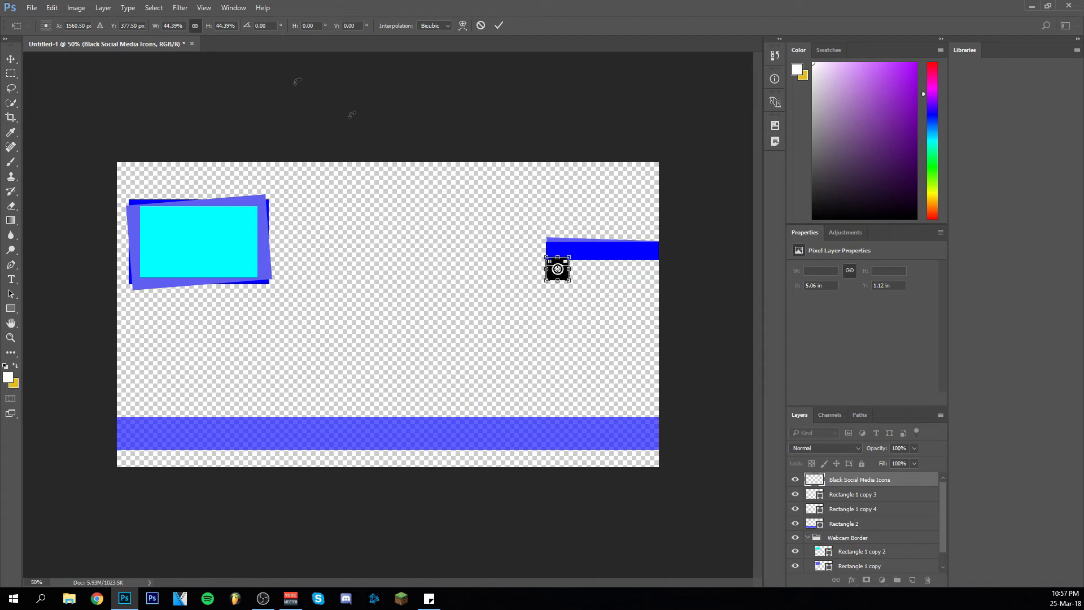
pyautogui.scroll(-13, 221, 25)
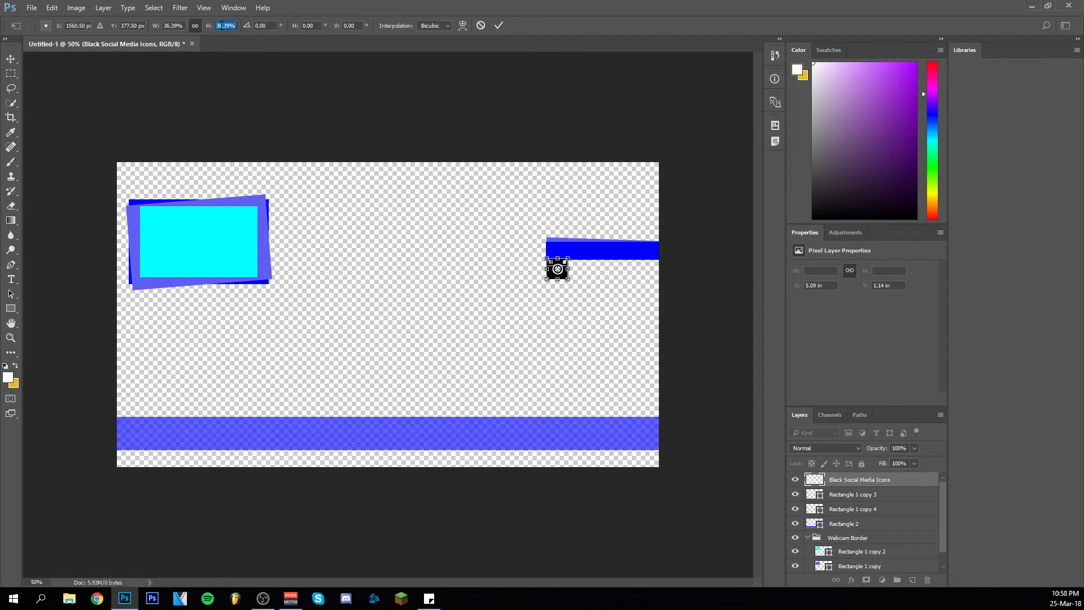
# Step: Set the Instagram icon's rotation to 0° and scale to 29%, and place it on the dark blue thin bar
pyautogui.moveTo(565, 286); pyautogui.dragTo(569, 284)
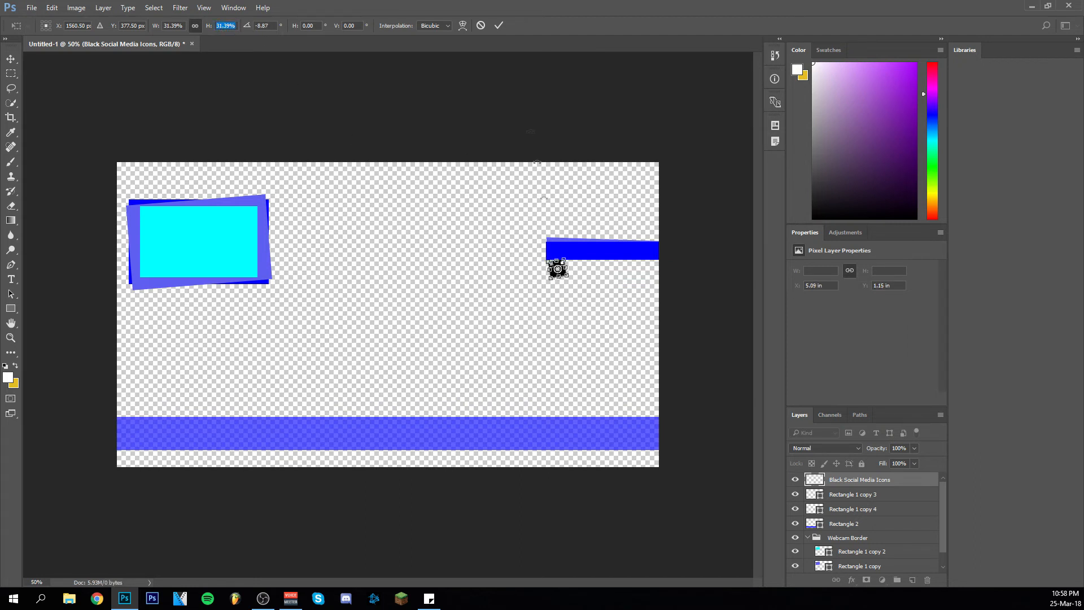
pyautogui.click(272, 25)
pyautogui.write('0')
pyautogui.moveTo(560, 272); pyautogui.dragTo(562, 254)
pyautogui.write('29')
pyautogui.click(497, 31)
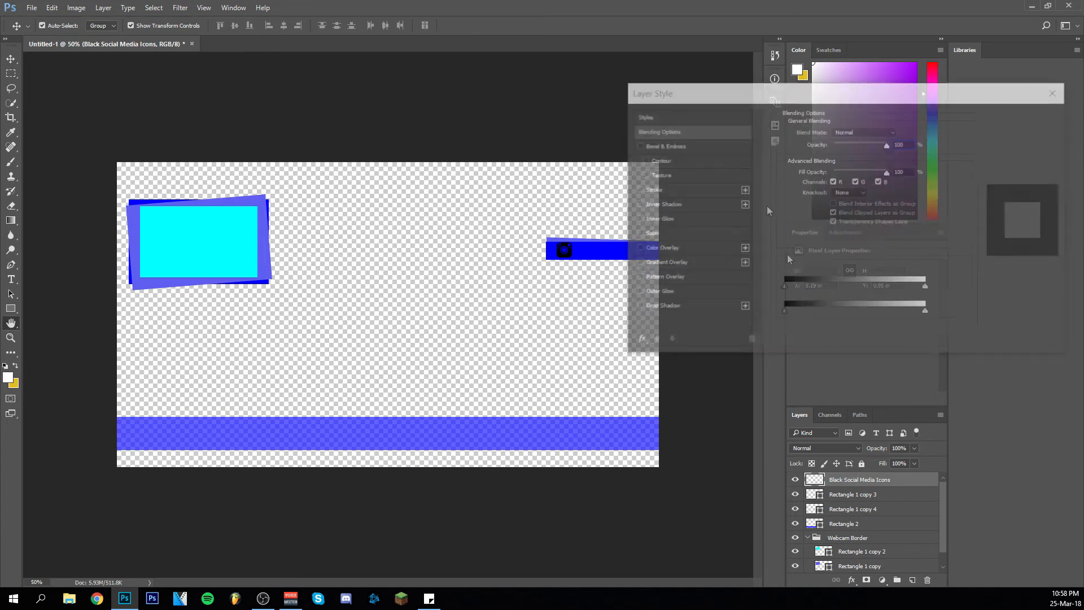
# Step: Apply a white Color Overlay to the Instagram icon and fine-tune its position on the thin bar
pyautogui.click(639, 249)
pyautogui.click(1012, 113)
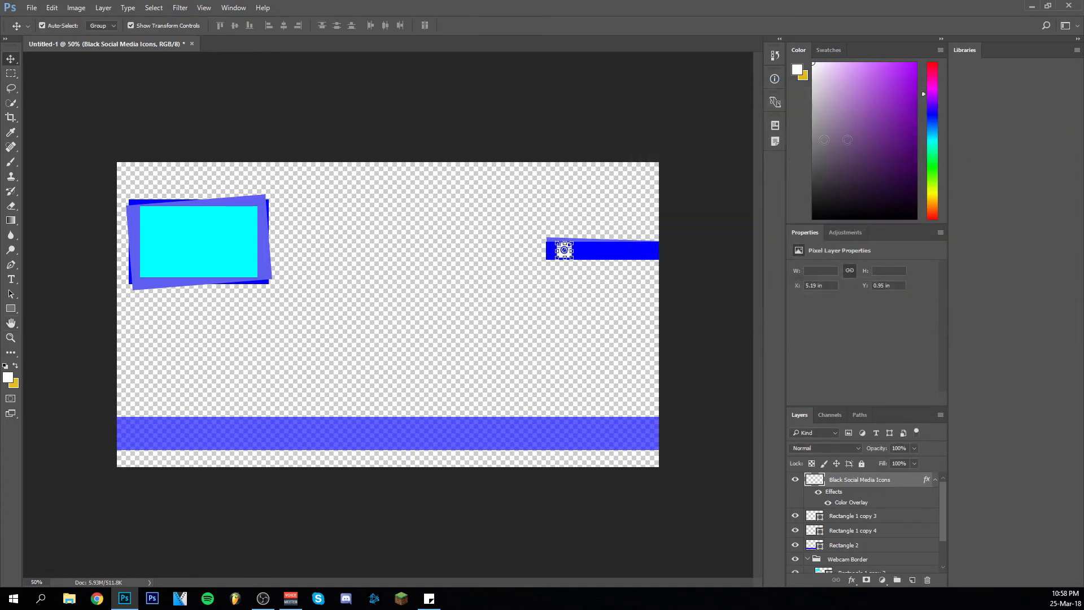
pyautogui.hotkey('ctrl', 't')
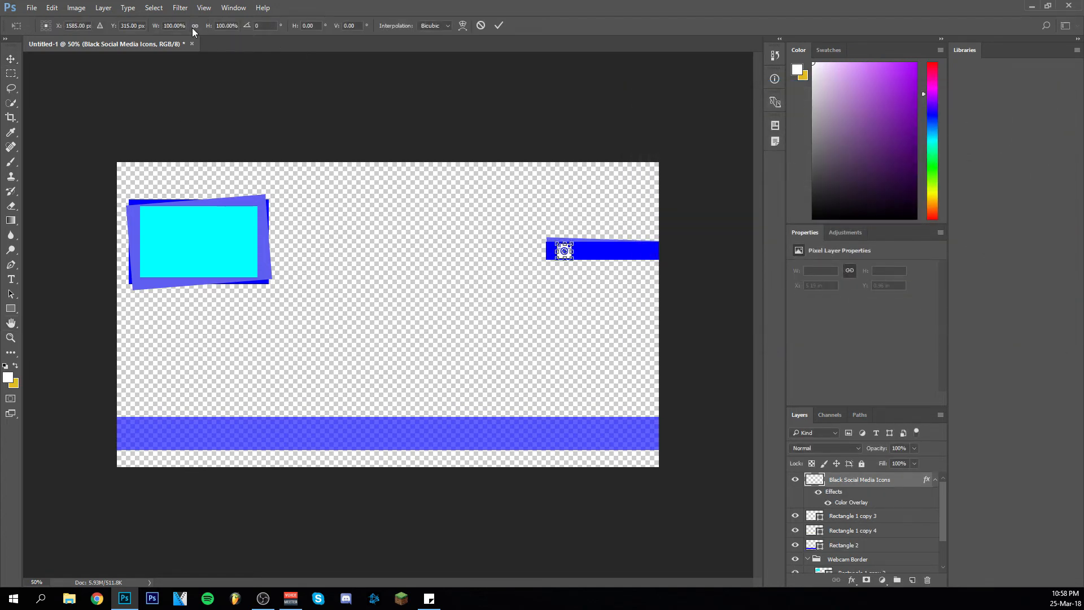
pyautogui.click(499, 25)
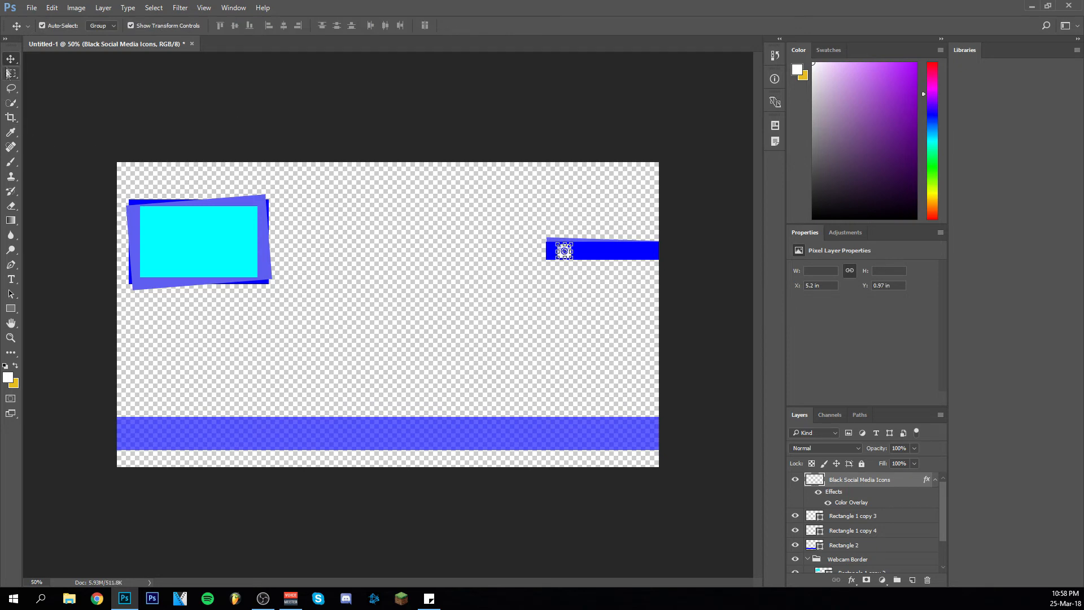
pyautogui.press('Up')
pyautogui.press('Up')
pyautogui.press('Right')
# Step: Add the white text "SVENGAMES" on the thin bar beside the Instagram icon
pyautogui.click(393, 25)
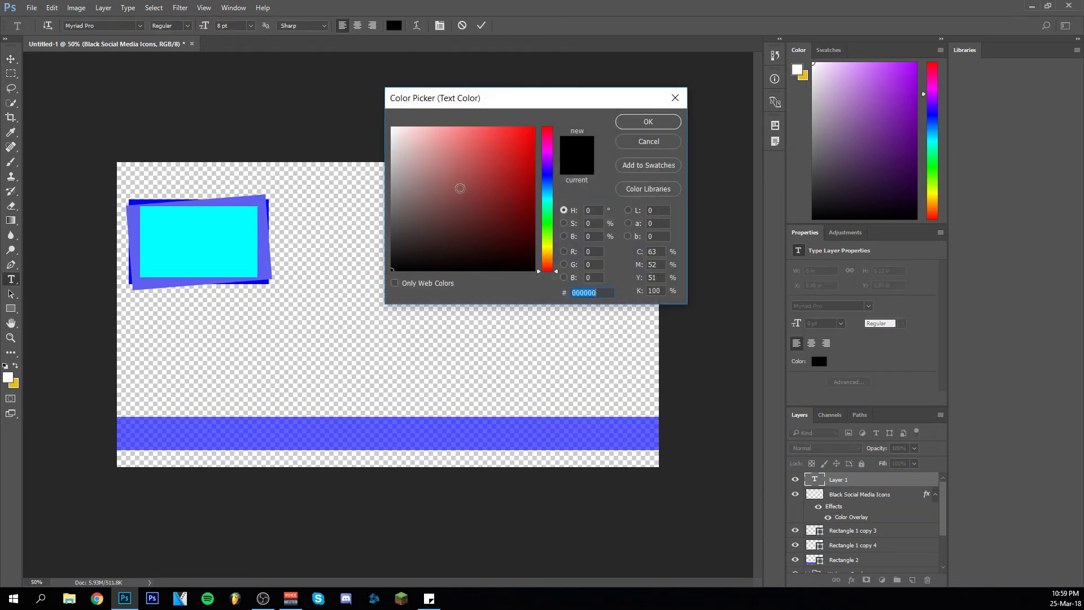
pyautogui.moveTo(460, 187); pyautogui.dragTo(391, 127)
pyautogui.press('Return')
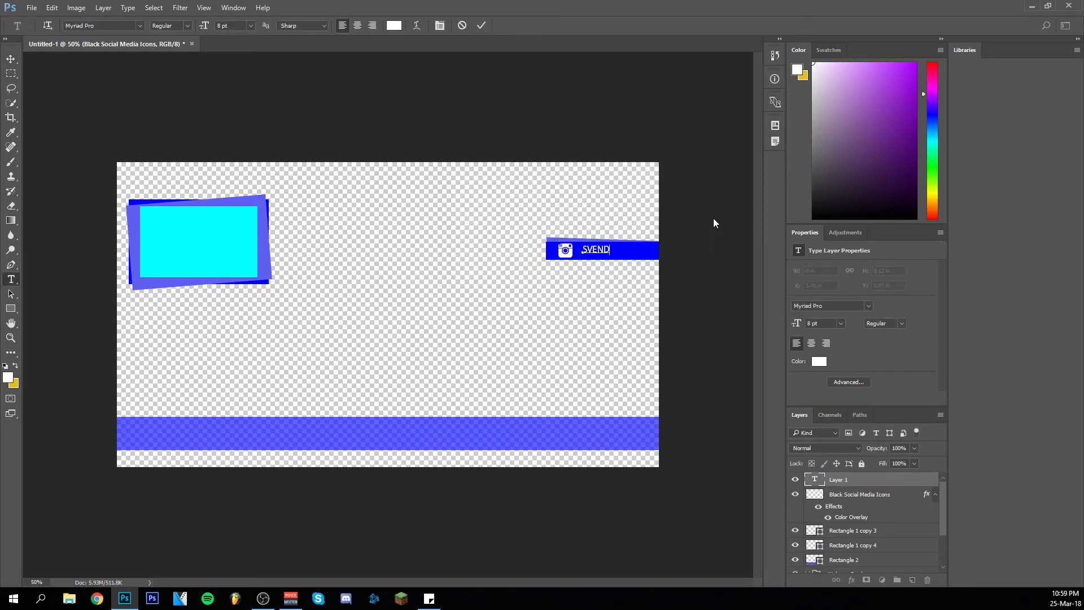
pyautogui.press('BackSpace')
pyautogui.write('GAMES')
# Step: Change the font of the whole SVENGAMES text to Roboto
pyautogui.hotkey('shift', 'Left')
pyautogui.hotkey('shift', 'Left')
pyautogui.hotkey('shift', 'Left')
pyautogui.hotkey('shift', 'Left')
pyautogui.hotkey('shift', 'Left')
pyautogui.hotkey('shift', 'Left')
pyautogui.hotkey('shift', 'Left')
pyautogui.hotkey('shift', 'Left')
pyautogui.hotkey('shift', 'Left')
pyautogui.click(141, 26)
pyautogui.scroll(3, 220, 78)
pyautogui.moveTo(279, 235); pyautogui.dragTo(277, 57)
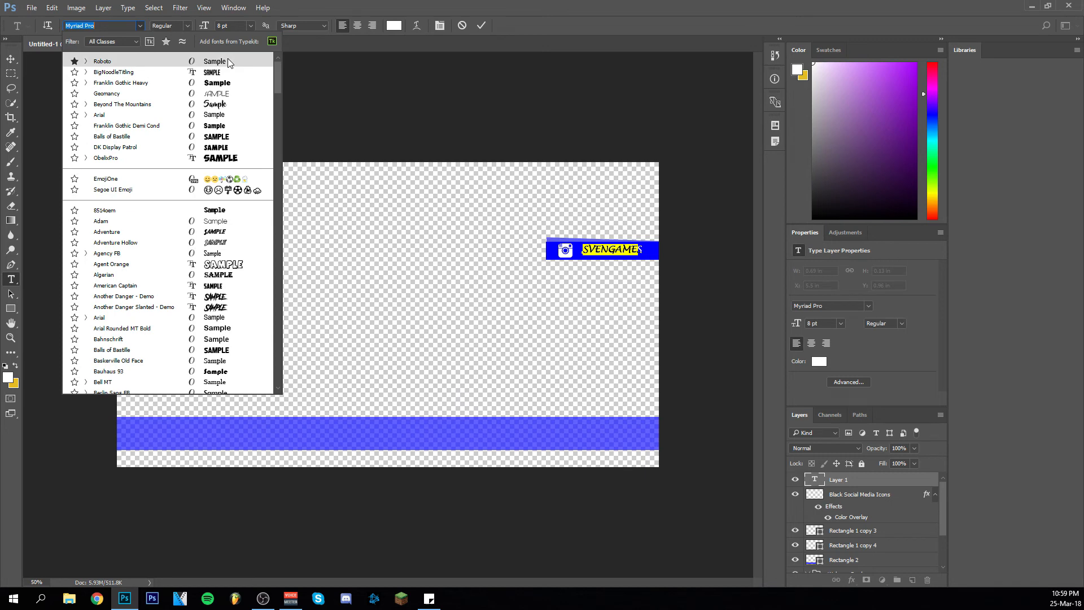
pyautogui.click(228, 61)
# Step: Set the SVENGAMES text's font style to Bold
pyautogui.click(186, 26)
pyautogui.click(181, 146)
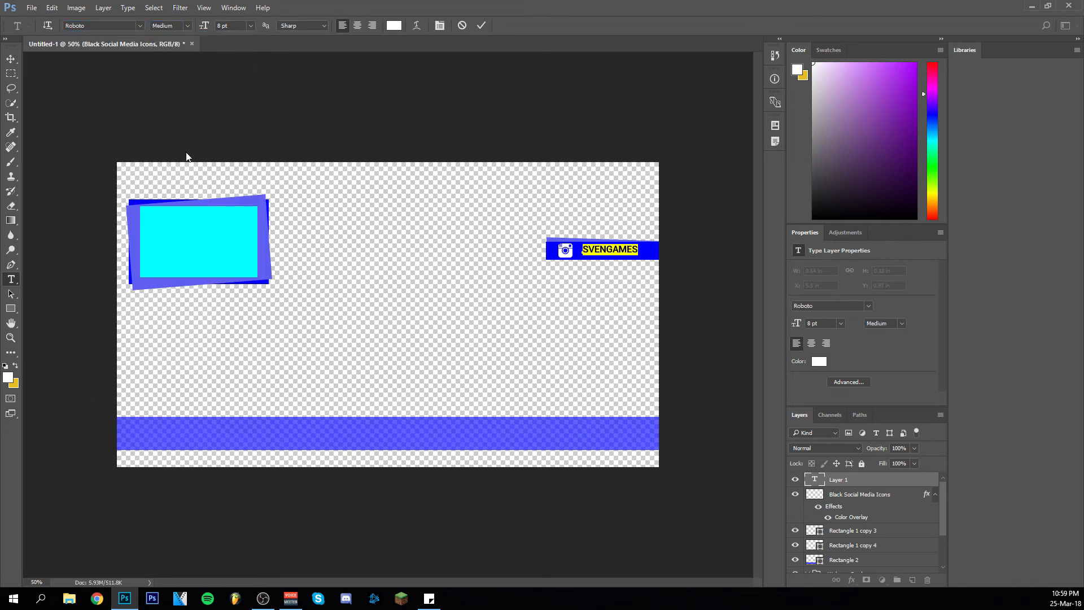
pyautogui.click(188, 26)
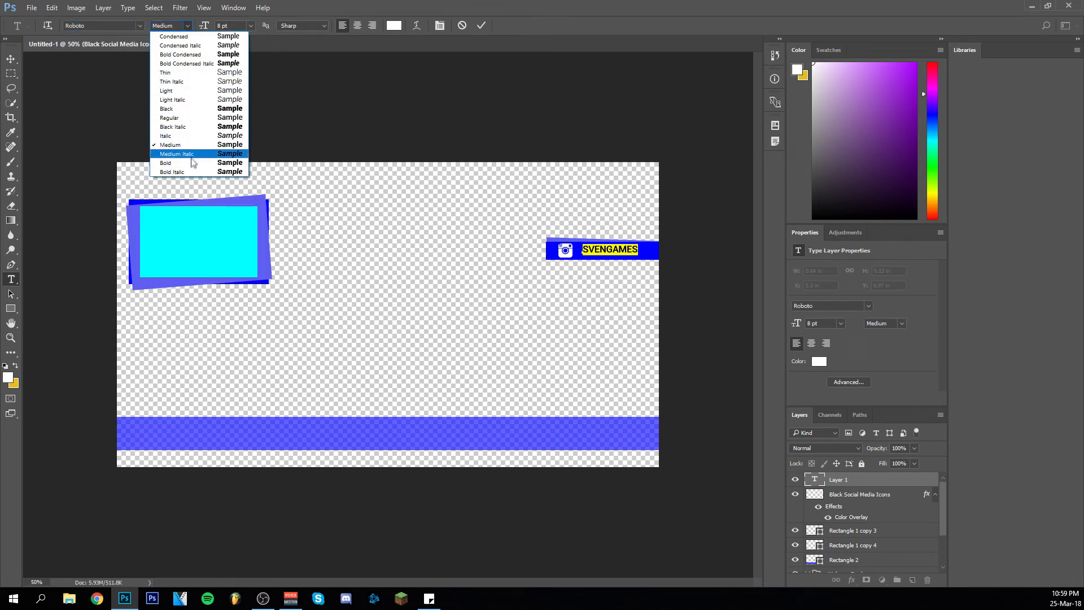
pyautogui.click(175, 130)
# Step: Move the SVENGAMES text closer to the Instagram icon, to about X 5.4 in, Y 0.98 in
pyautogui.click(640, 249)
pyautogui.click(4, 57)
pyautogui.moveTo(622, 254); pyautogui.dragTo(614, 252)
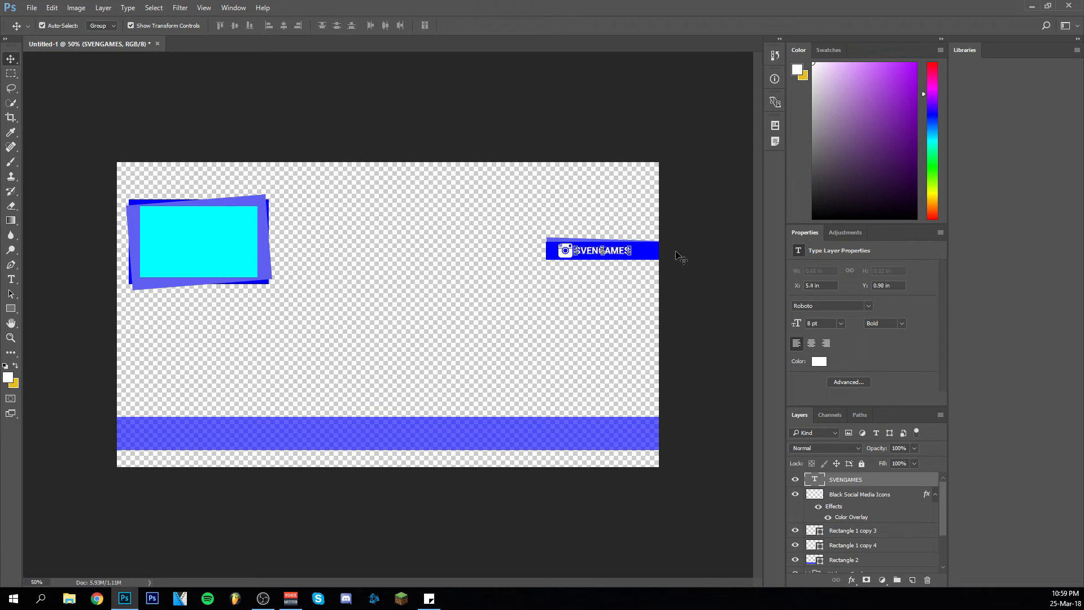
pyautogui.click(682, 257)
pyautogui.click(619, 253)
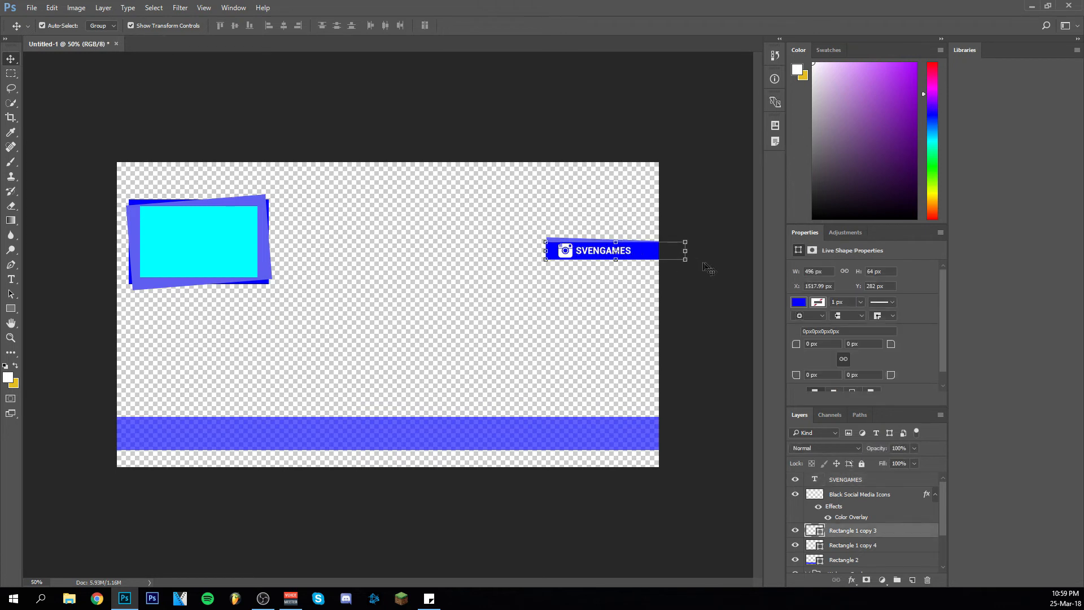
# Step: Nudge the thin blue bar behind the Instagram icon 2 px to the right, to X 1519.99 px, and deselect it
pyautogui.press('Right')
pyautogui.press('Right')
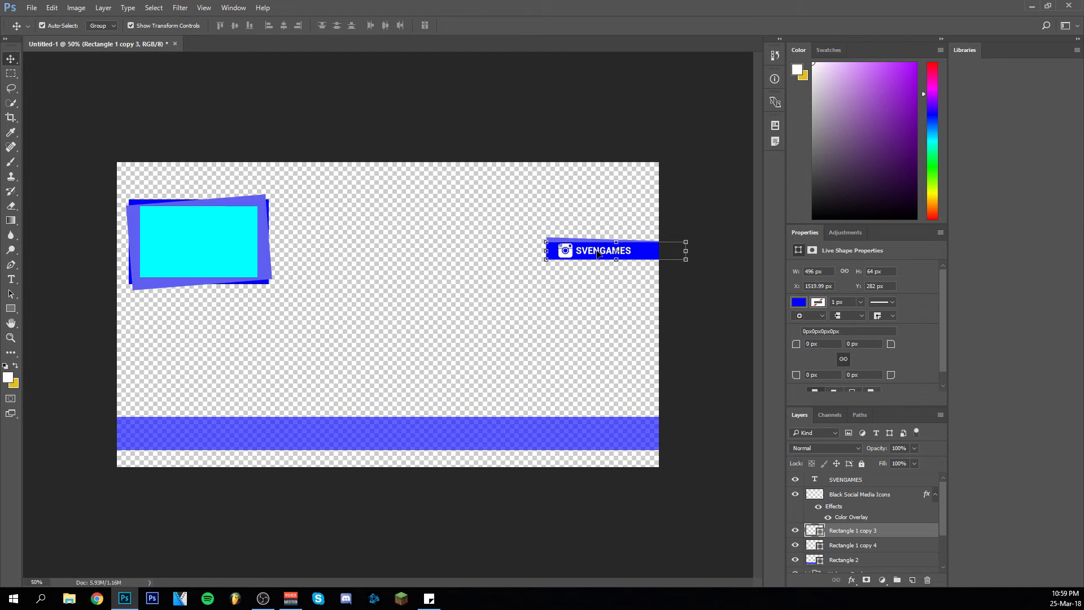
pyautogui.click(654, 266)
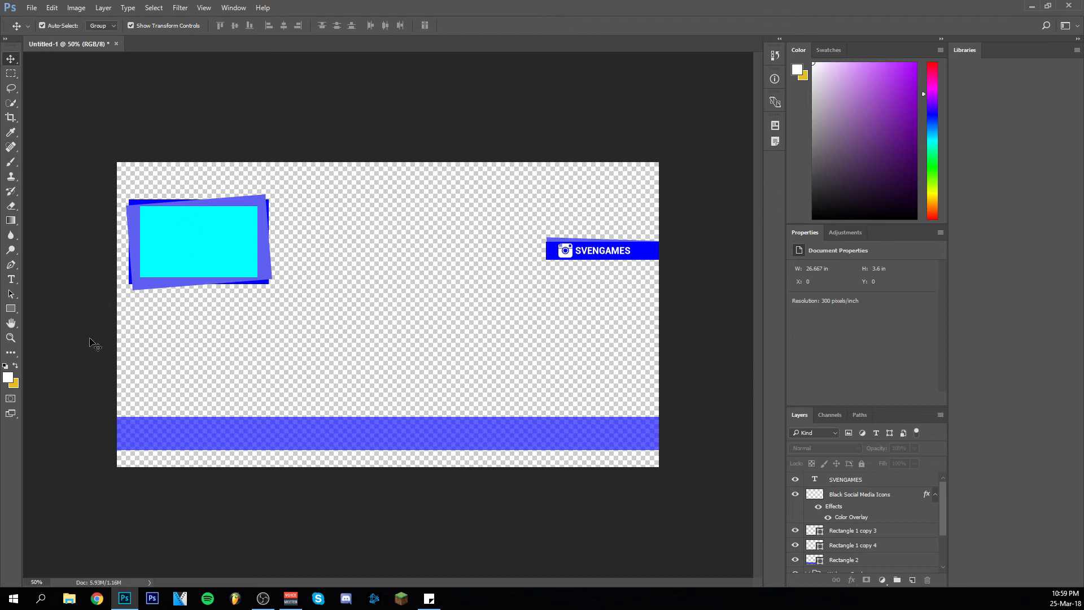
# Step: Draw a blue rectangle about 498 × 82 px along the webcam frame's lower edge and widen it to about 507 px
pyautogui.click(11, 309)
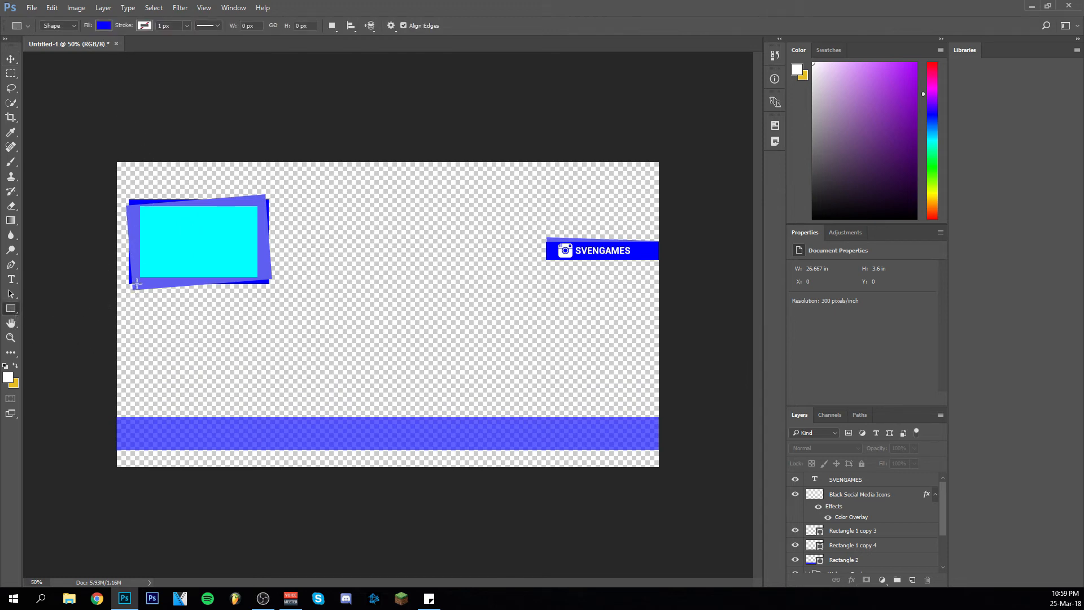
pyautogui.moveTo(129, 280); pyautogui.dragTo(270, 304)
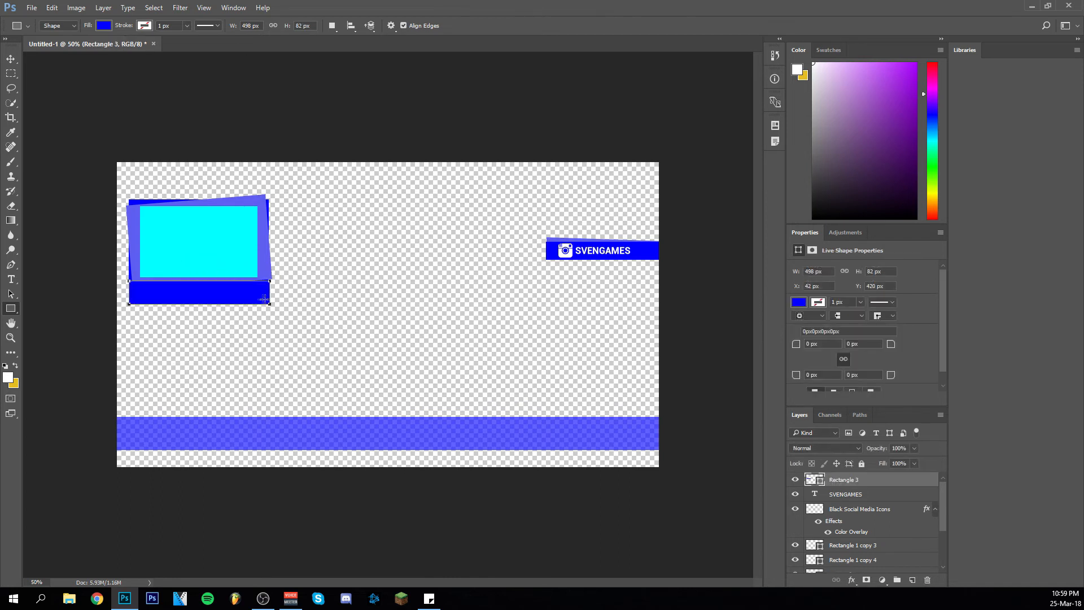
pyautogui.click(10, 58)
pyautogui.moveTo(234, 292); pyautogui.dragTo(274, 295)
pyautogui.moveTo(126, 293); pyautogui.dragTo(127, 293)
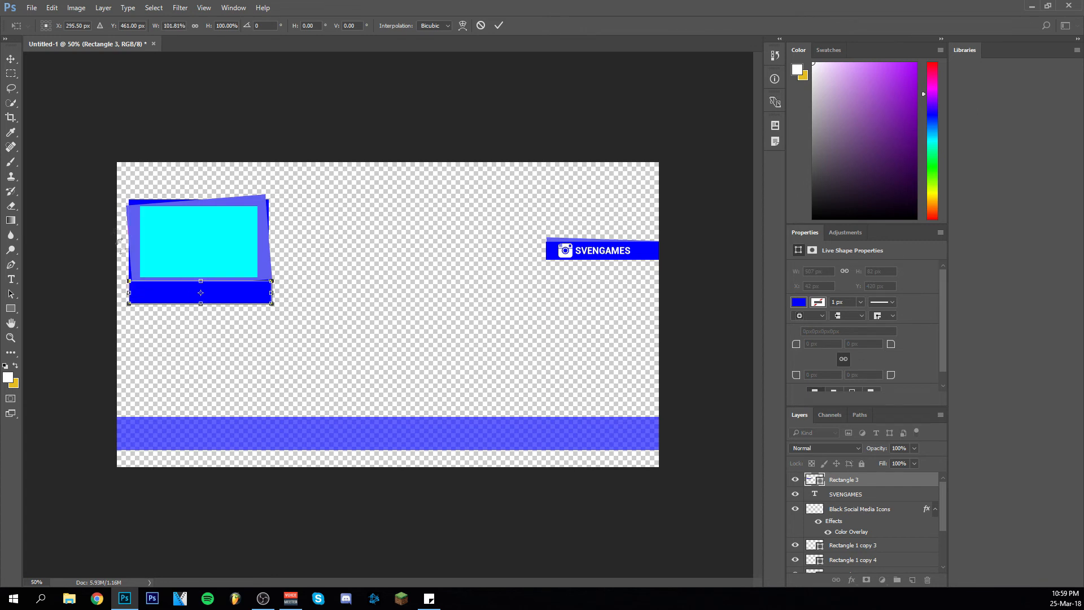
pyautogui.click(10, 59)
pyautogui.click(522, 222)
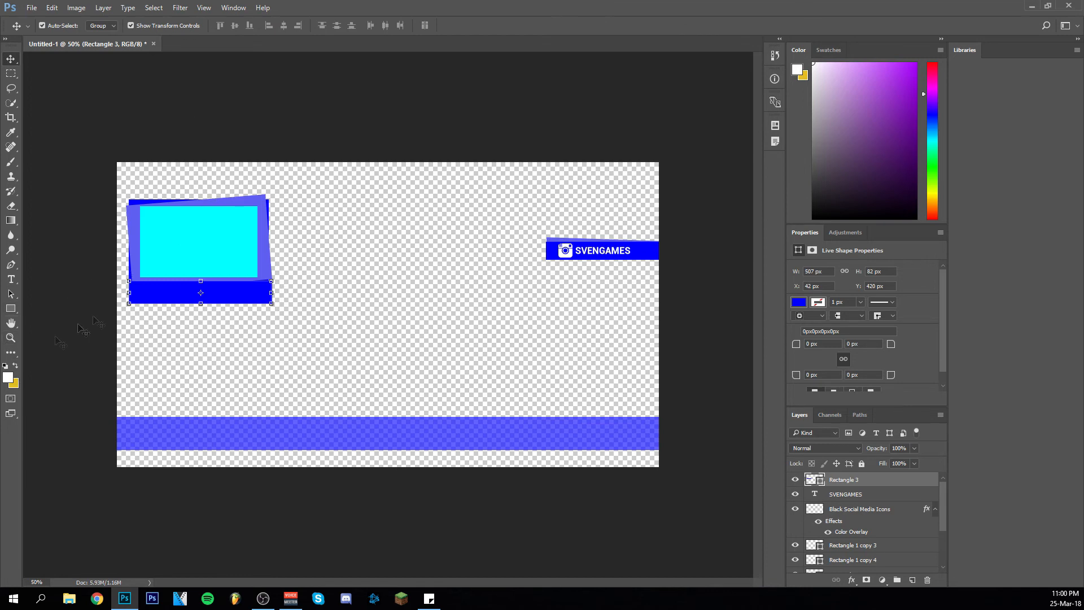
# Step: Try a muted blue-violet fill with hue 244° on the rectangle below the webcam frame
pyautogui.click(10, 308)
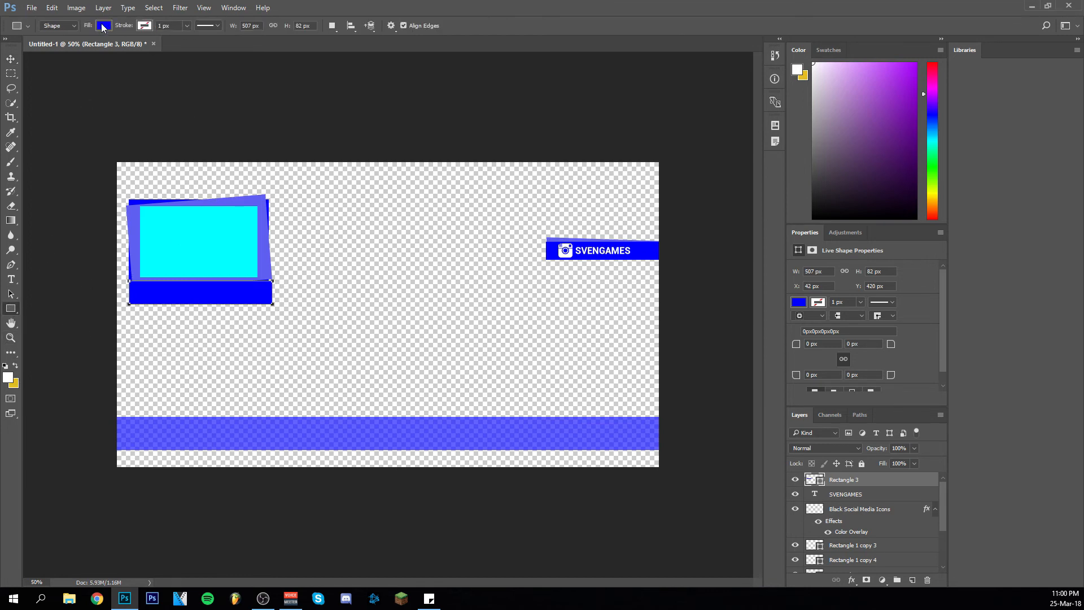
pyautogui.click(103, 27)
pyautogui.click(120, 109)
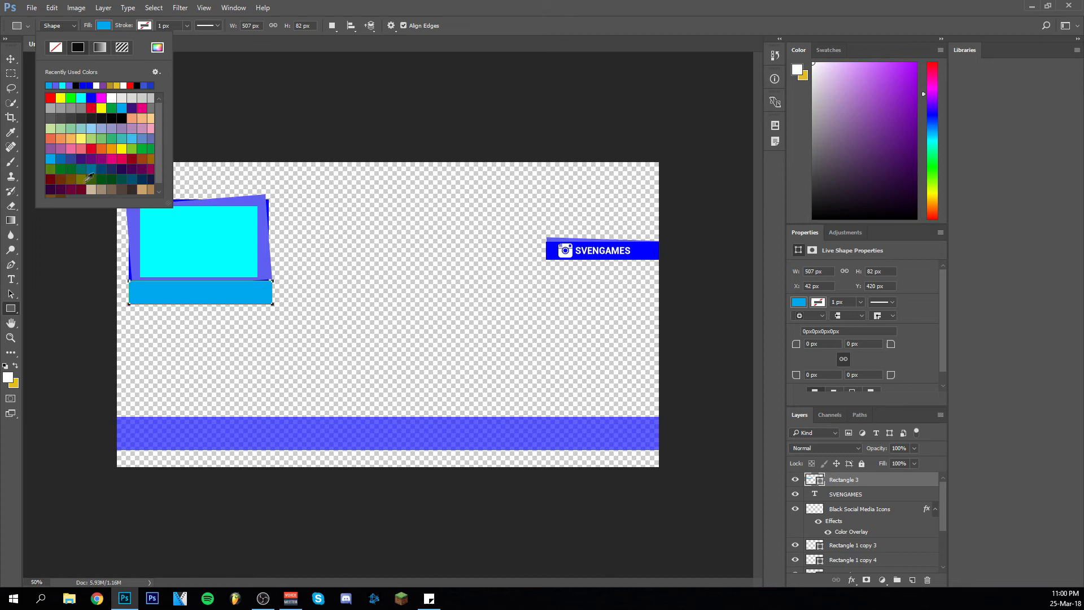
pyautogui.click(158, 48)
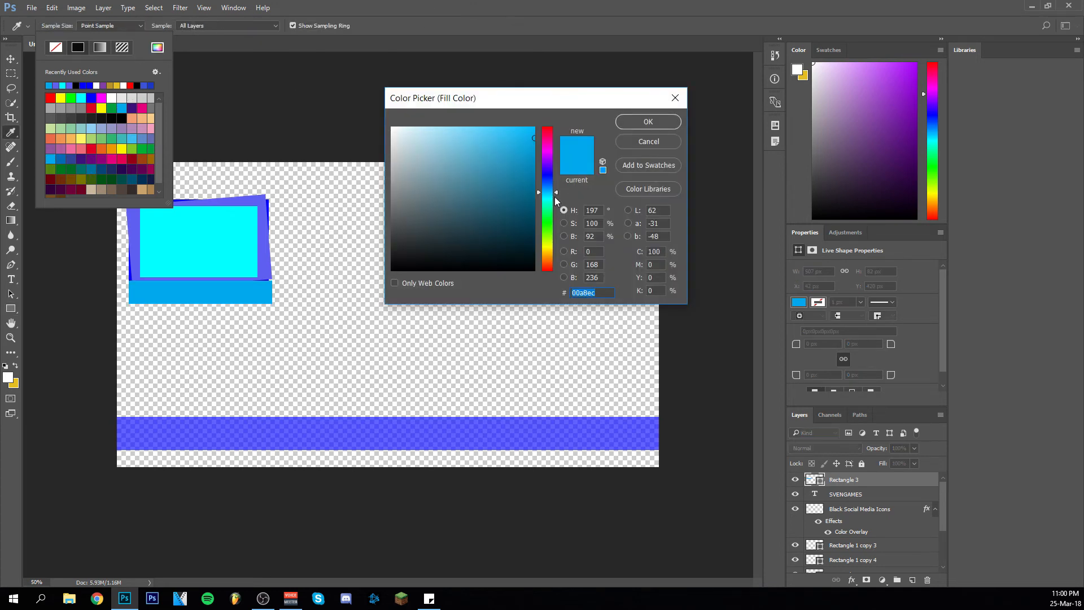
pyautogui.moveTo(555, 197); pyautogui.dragTo(554, 174)
pyautogui.moveTo(489, 140); pyautogui.dragTo(474, 131)
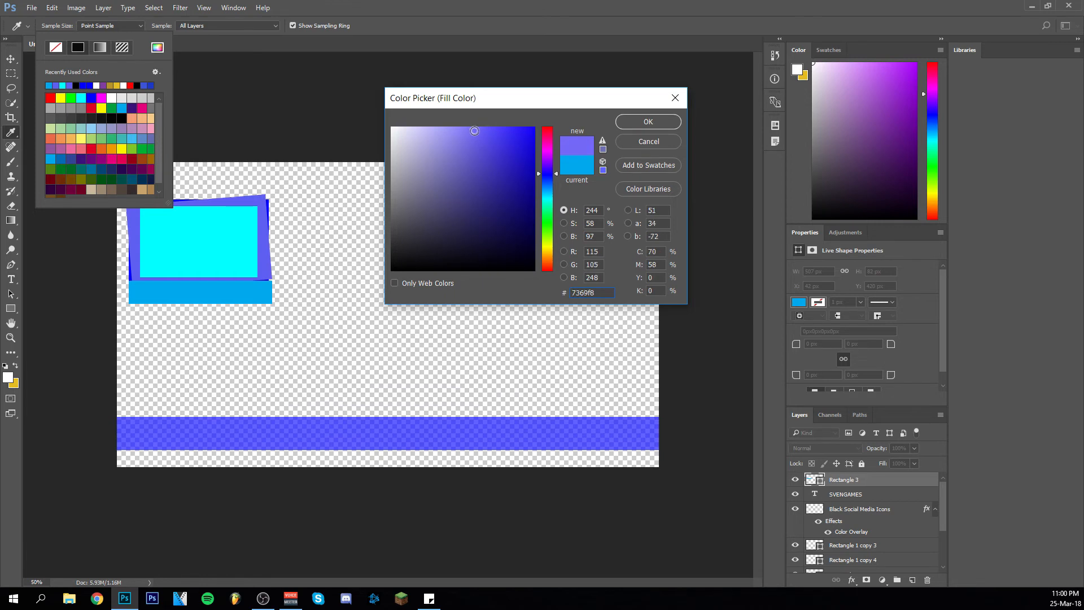
pyautogui.click(631, 125)
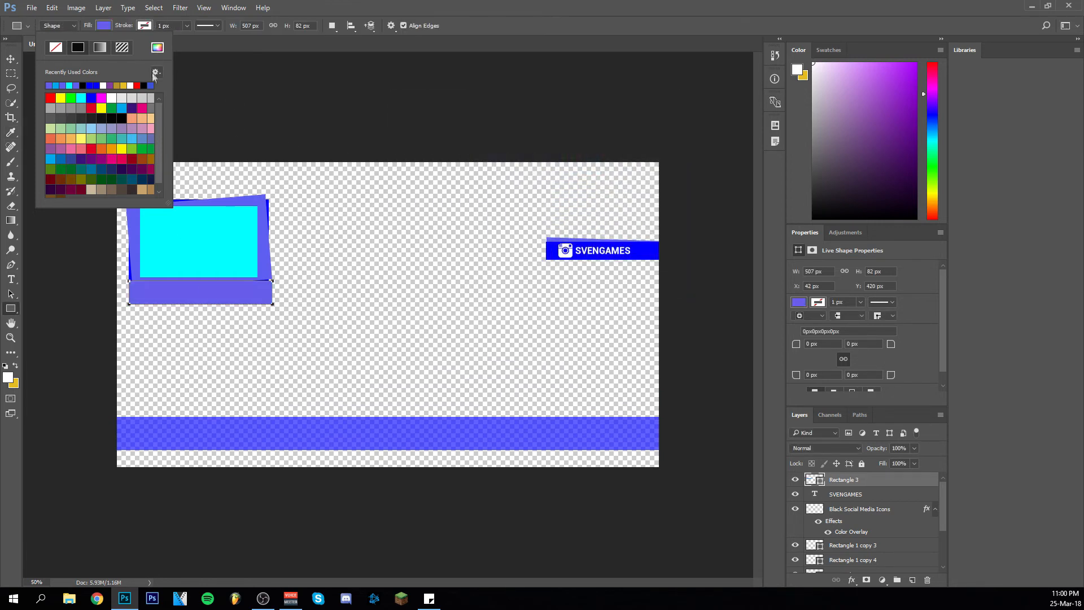
# Step: Try the brighter blue-violet fill #6459f6 on the rectangle below the webcam frame
pyautogui.click(157, 47)
pyautogui.click(473, 130)
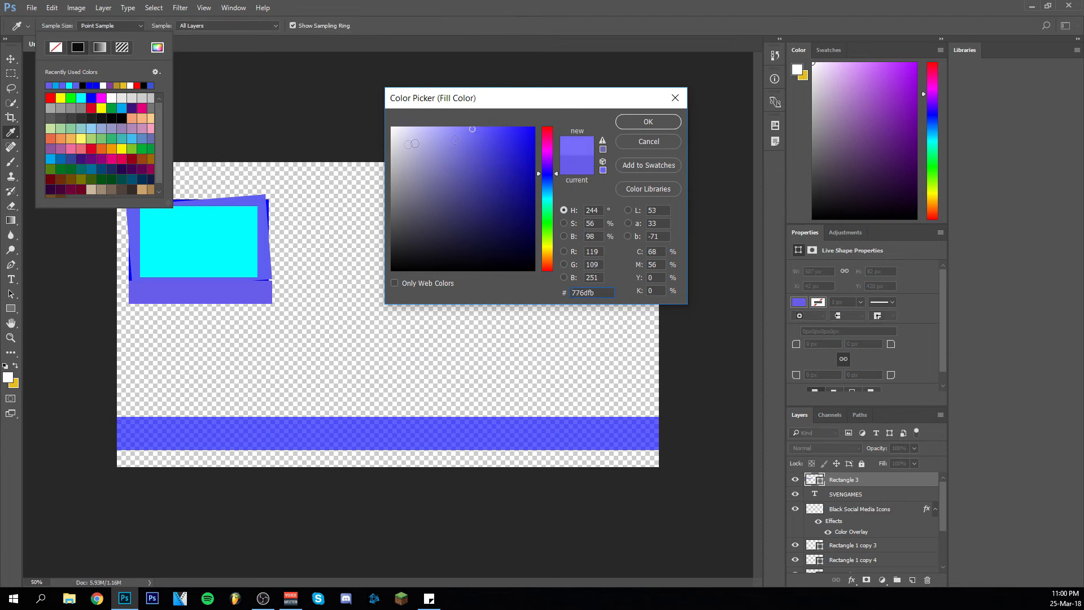
pyautogui.moveTo(473, 129); pyautogui.dragTo(481, 134)
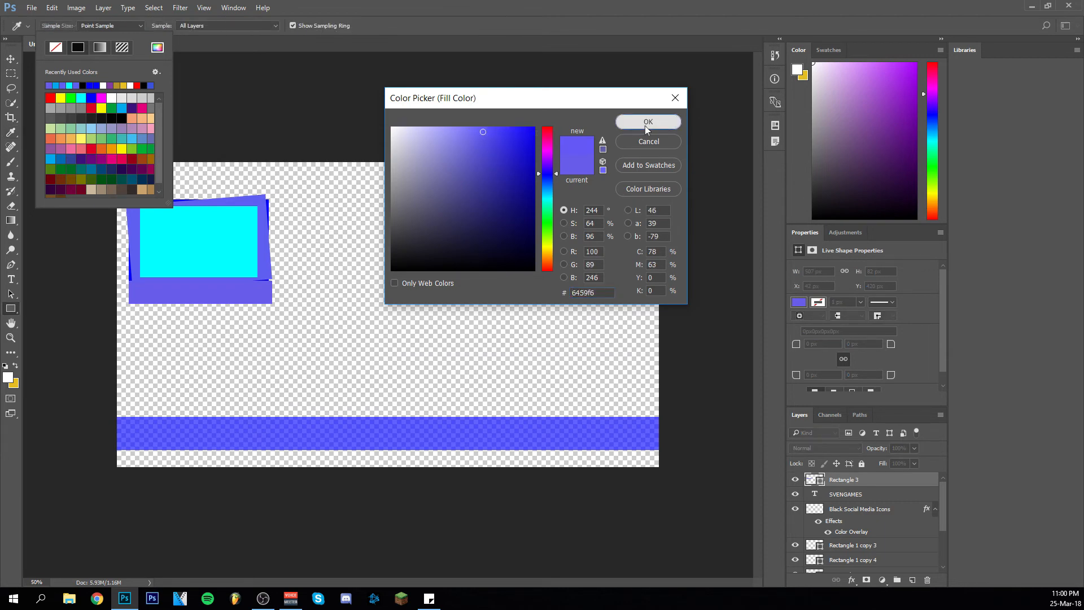
pyautogui.click(649, 122)
pyautogui.press('v')
pyautogui.click(243, 305)
pyautogui.click(249, 290)
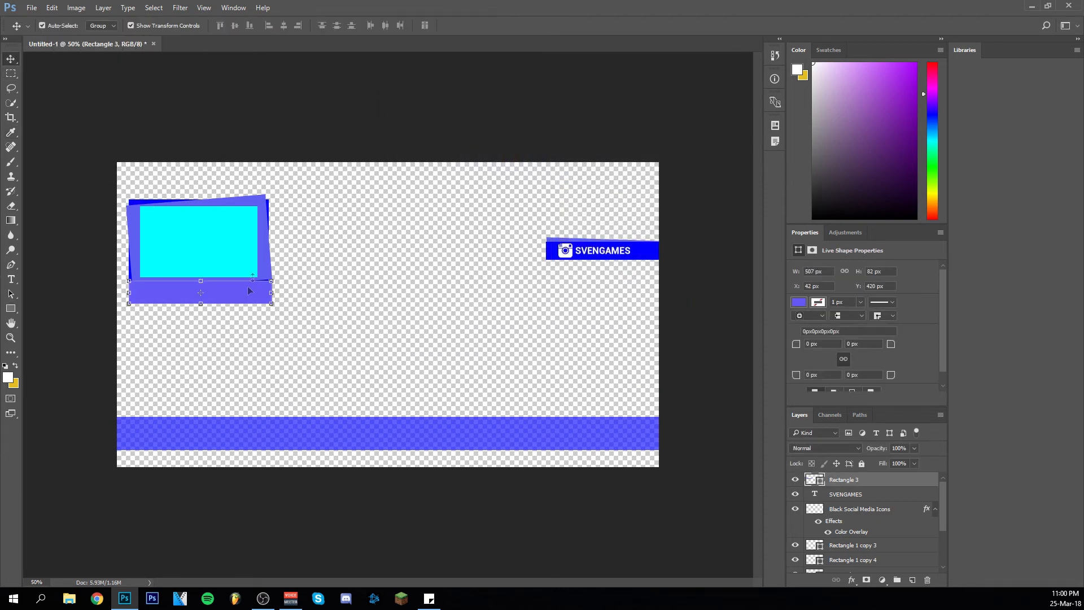
# Step: Set the fill of the rectangle below the webcam frame to light lavender, about #b2adf9
pyautogui.click(11, 308)
pyautogui.click(74, 26)
pyautogui.click(158, 48)
pyautogui.moveTo(434, 135); pyautogui.dragTo(435, 131)
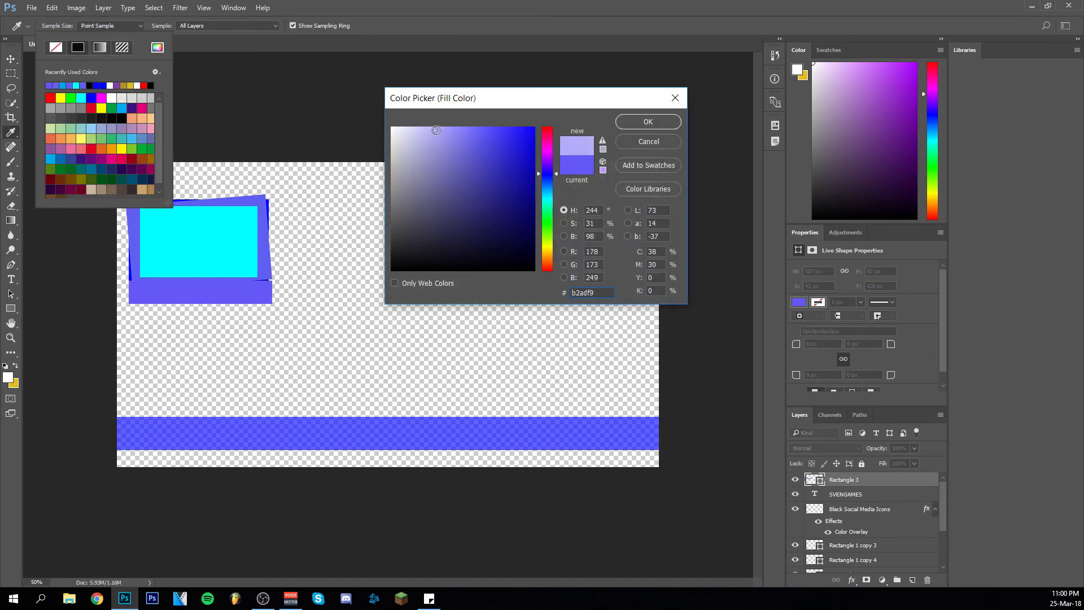
pyautogui.click(671, 124)
# Step: Add the white 8 pt Roboto Bold text "SVENGAES" and place it on the lavender bar at about X 0.67 in, Y 1.49 in
pyautogui.press('t')
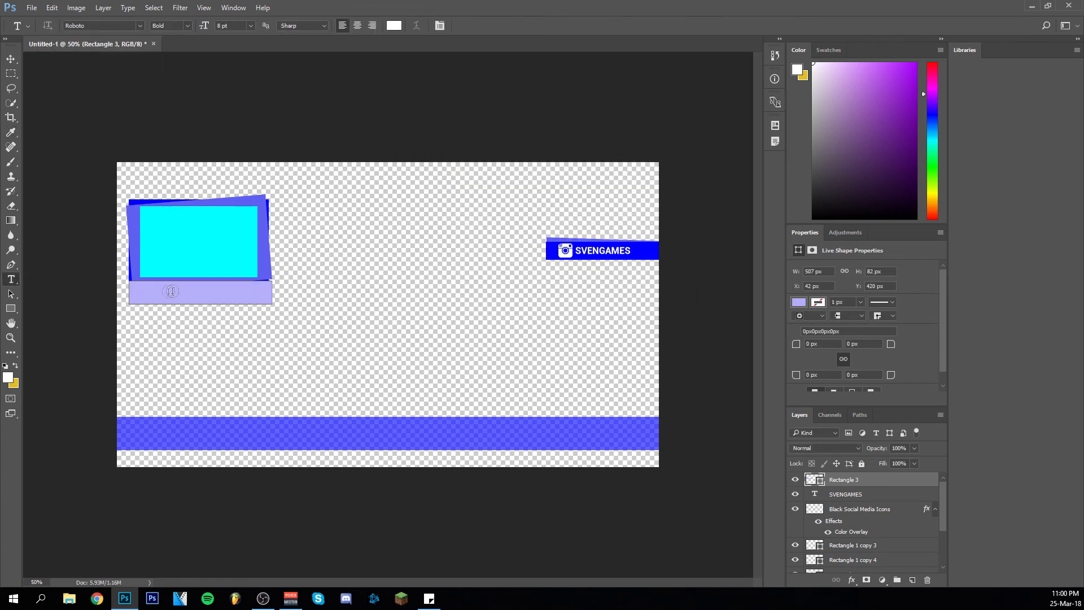
pyautogui.click(150, 336)
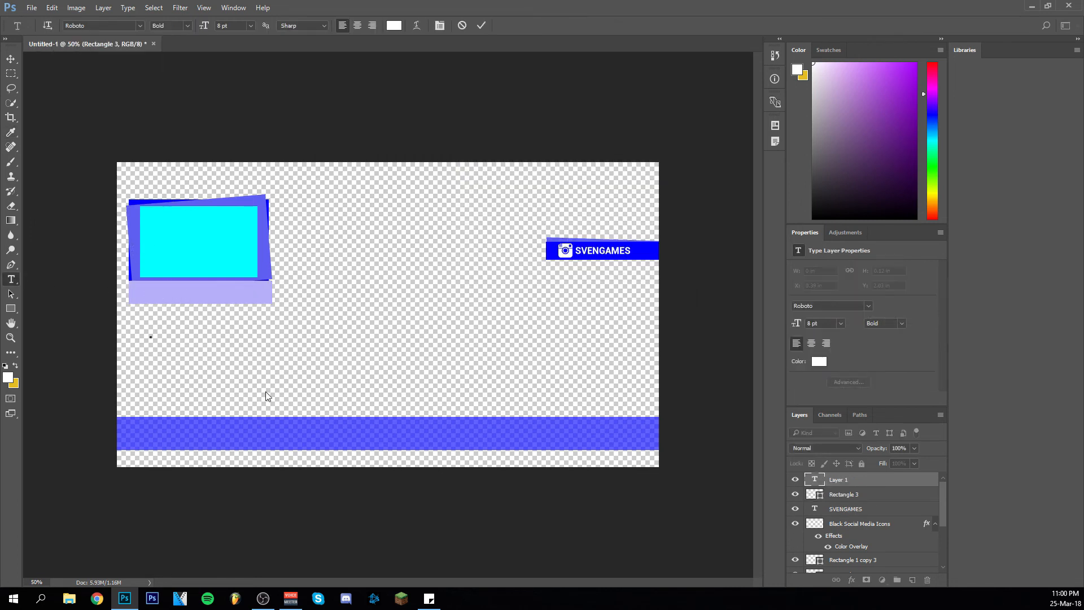
pyautogui.write('SVENGAES')
pyautogui.hotkey('ctrl', 'Return')
pyautogui.press('v')
pyautogui.moveTo(183, 337); pyautogui.dragTo(206, 296)
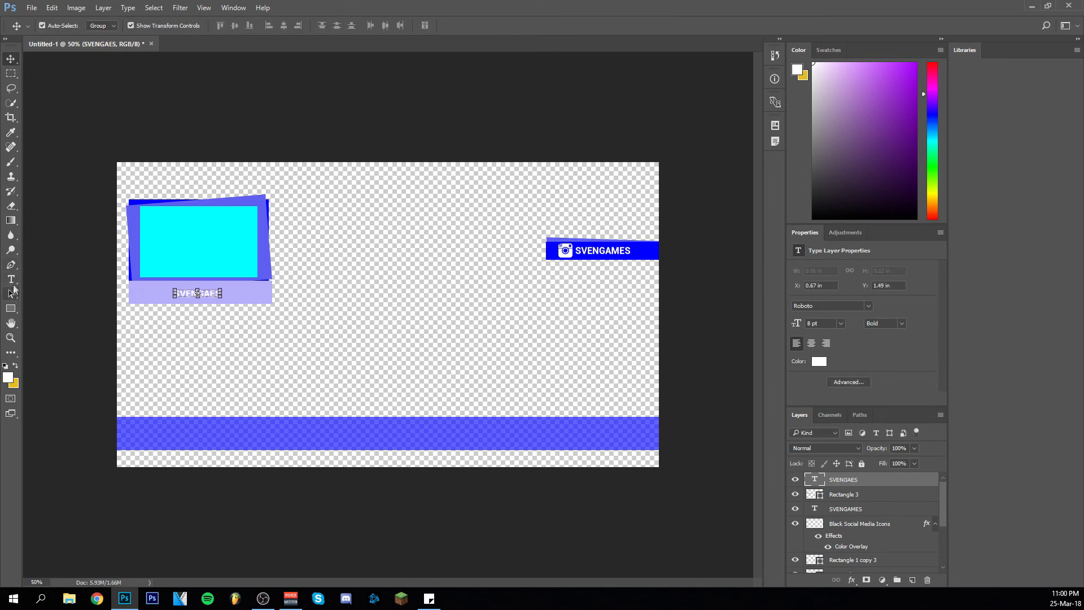
# Step: Correct the text on the lavender bar to read "SVENGAMES"
pyautogui.click(11, 279)
pyautogui.click(209, 294)
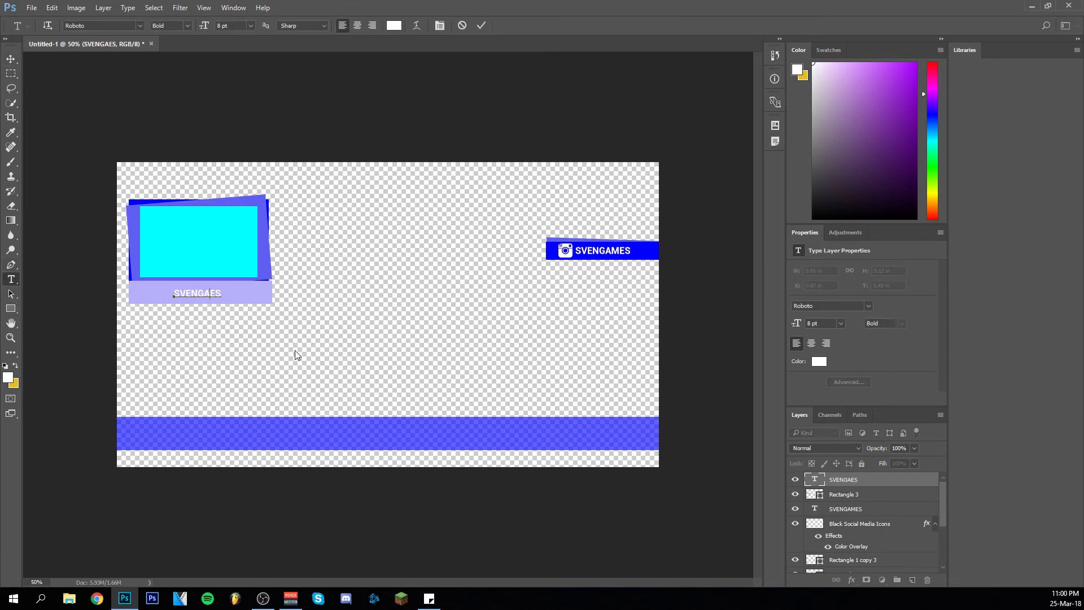
pyautogui.hotkey('ctrl', 'a')
pyautogui.click(11, 60)
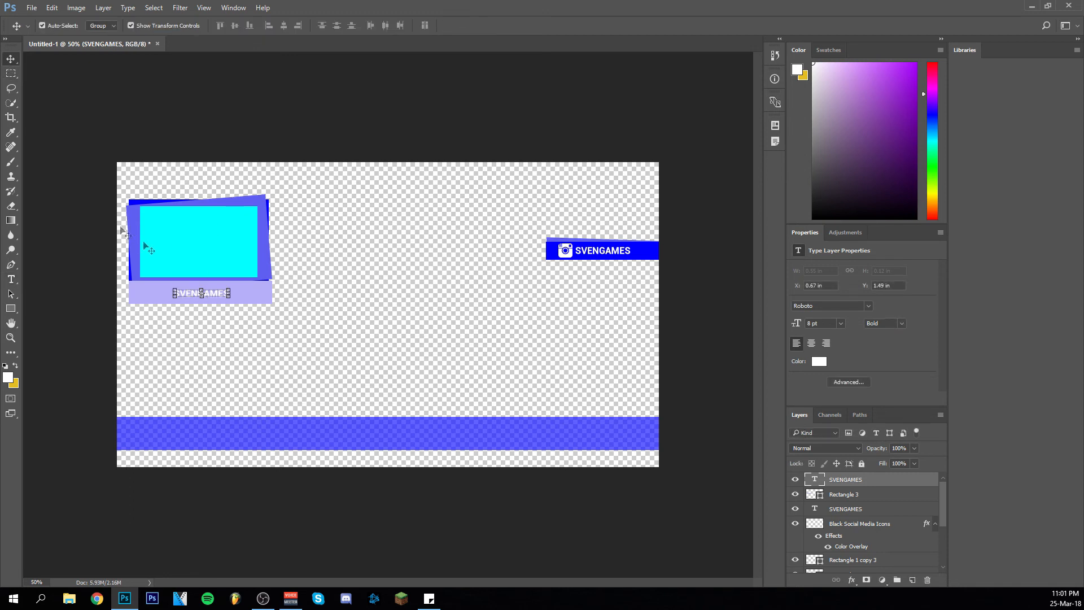
# Step: Enlarge the lavender bar's SVENGAMES text to 10 pt and center it on the bar, at about X 0.56 in, Y 1.47 in
pyautogui.click(11, 279)
pyautogui.doubleClick(218, 294)
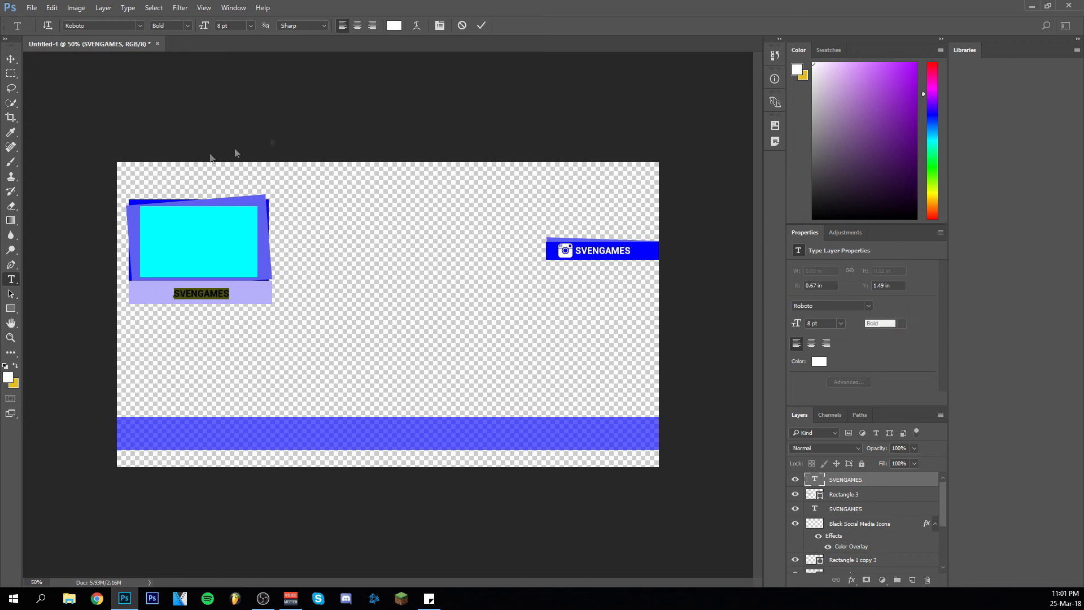
pyautogui.scroll(2, 221, 27)
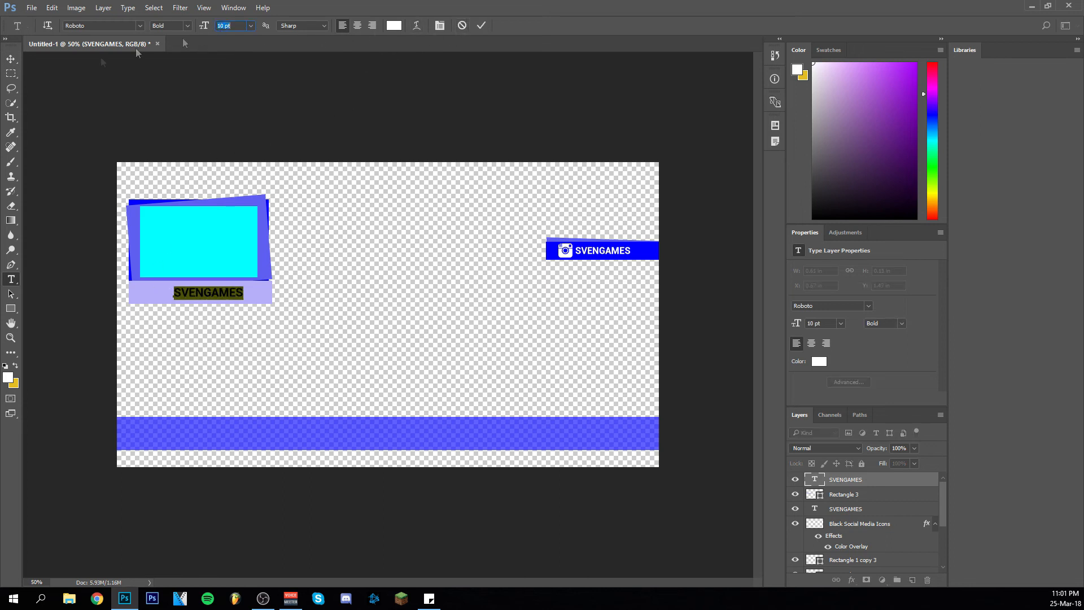
pyautogui.click(11, 59)
pyautogui.moveTo(226, 295); pyautogui.dragTo(216, 296)
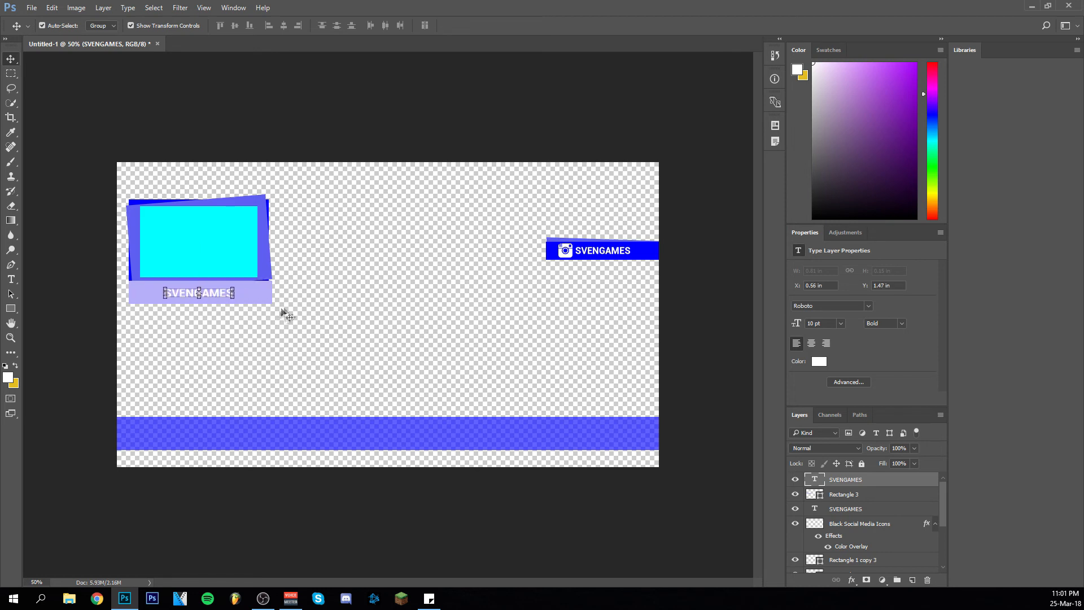
pyautogui.click(317, 75)
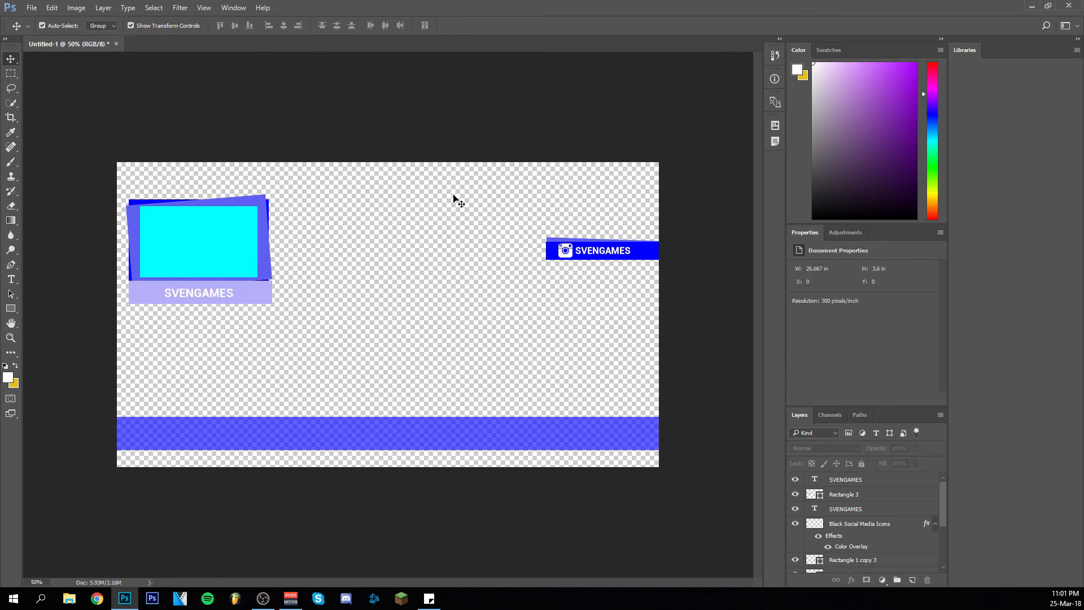